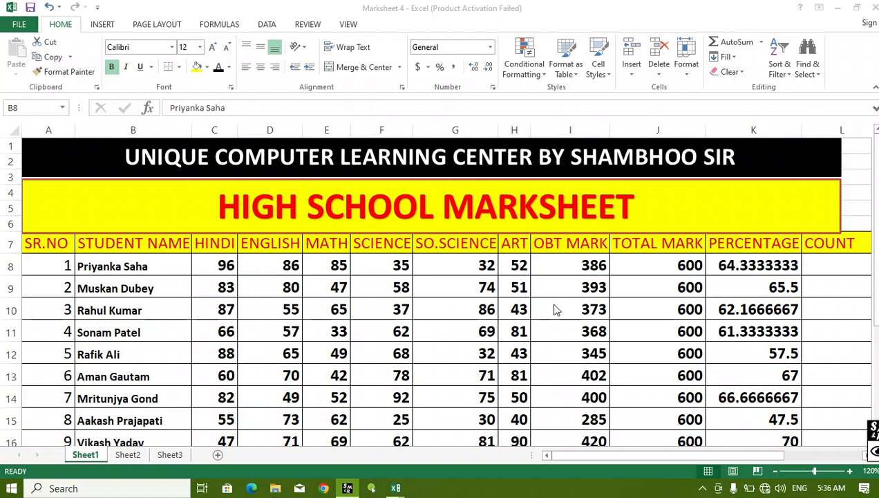
Examine the marksheet's student names and its column headings from SR.NO to SO.SCIENCE.
click(69, 290)
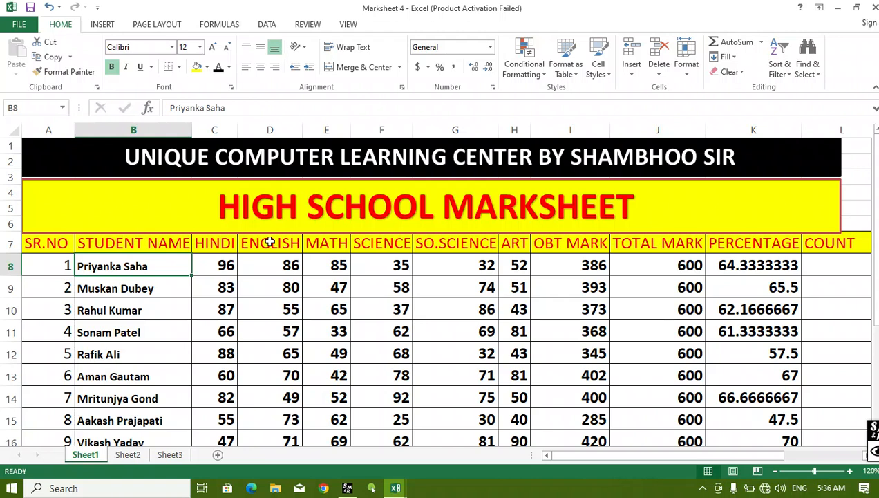
scroll(145, 286, down, 1)
click(45, 202)
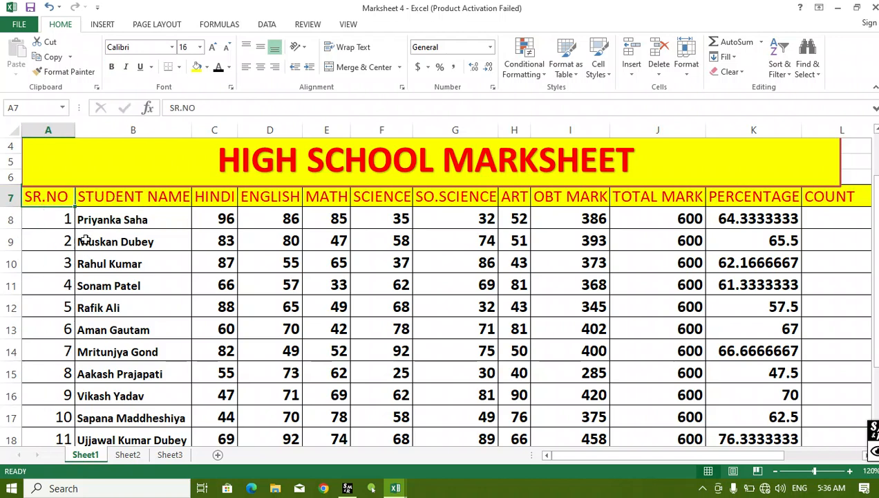
drag(131, 220, 136, 436)
click(140, 219)
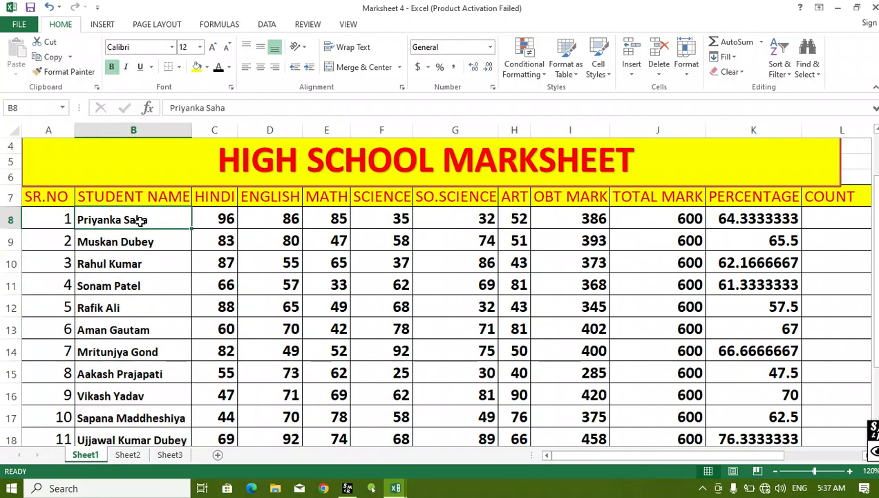
scroll(150, 260, up, 1)
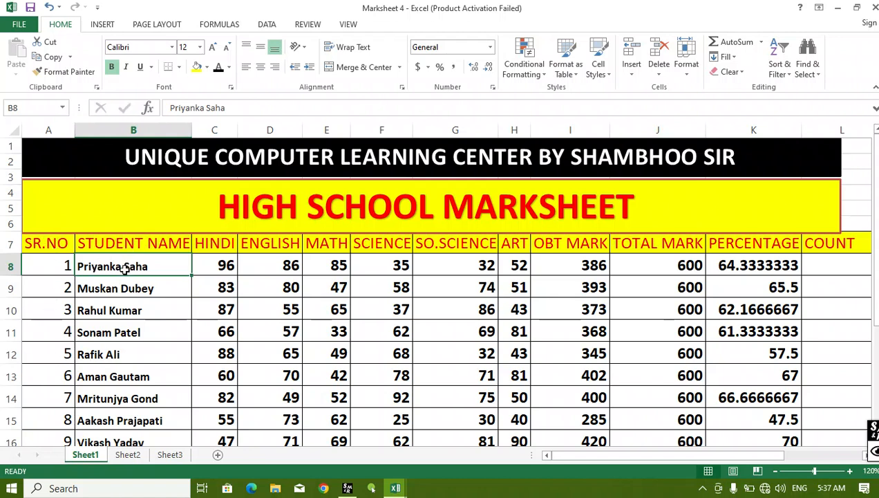
drag(209, 243, 507, 242)
click(223, 243)
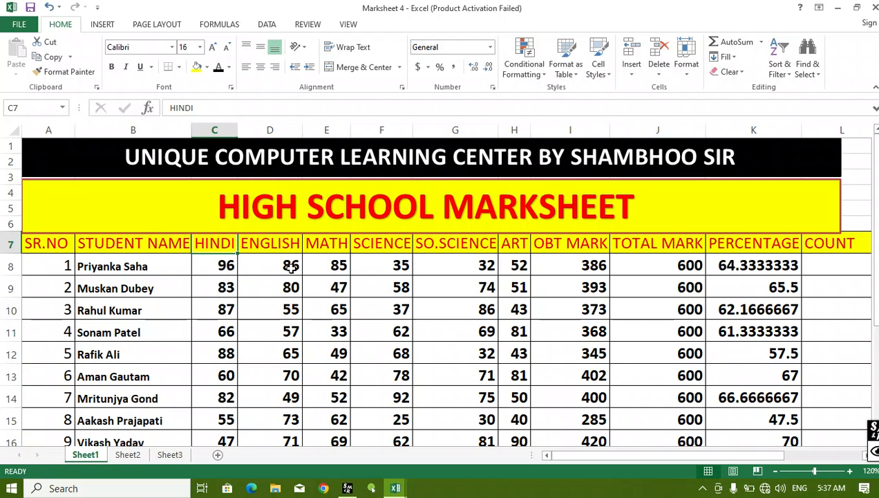
drag(69, 245, 492, 243)
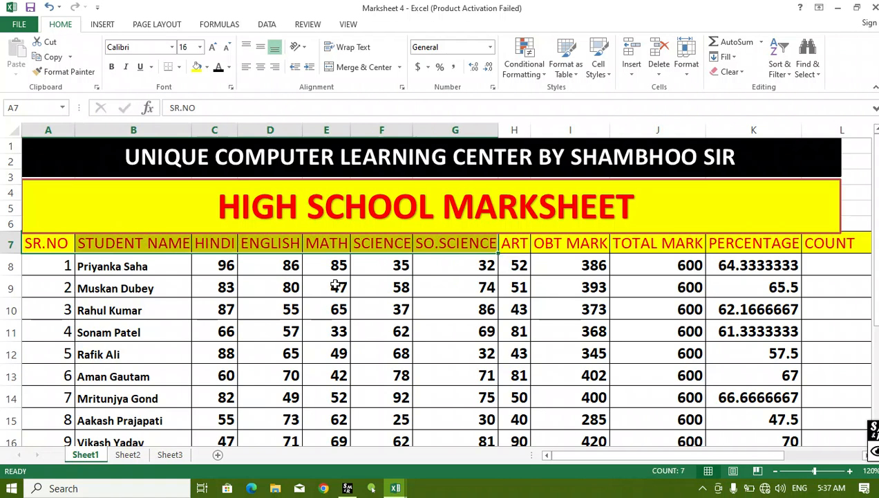
scroll(232, 289, down, 2)
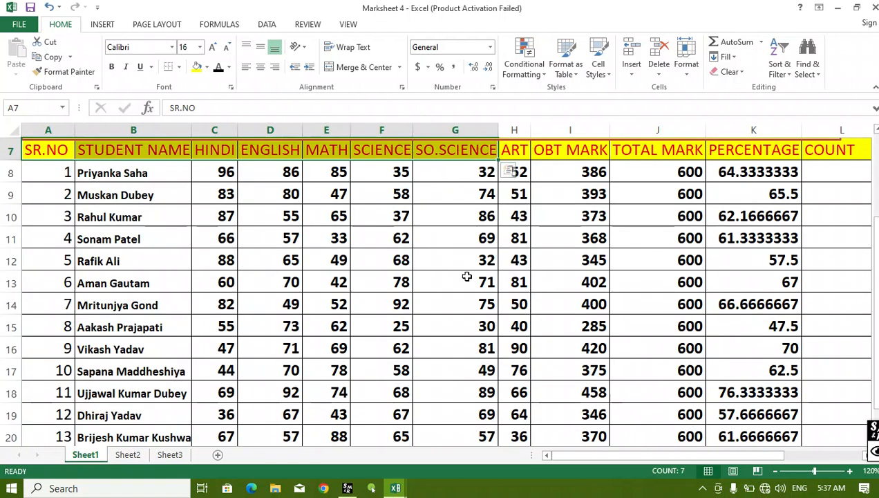
Clear the student values in the OBT MARK, TOTAL MARK and PERCENTAGE columns, keeping the headings.
drag(565, 181, 772, 417)
key(Delete)
scroll(771, 415, up, 3)
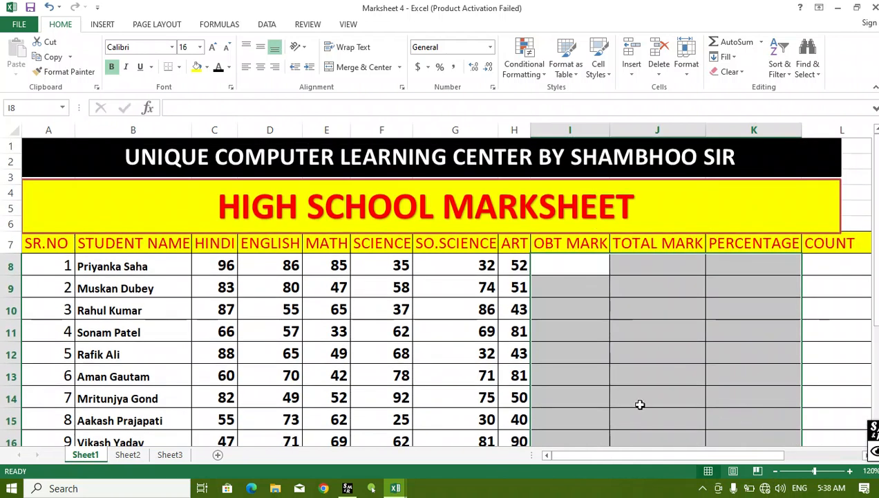
Examine the first student's marks in row 8, from HINDI to ART.
click(547, 265)
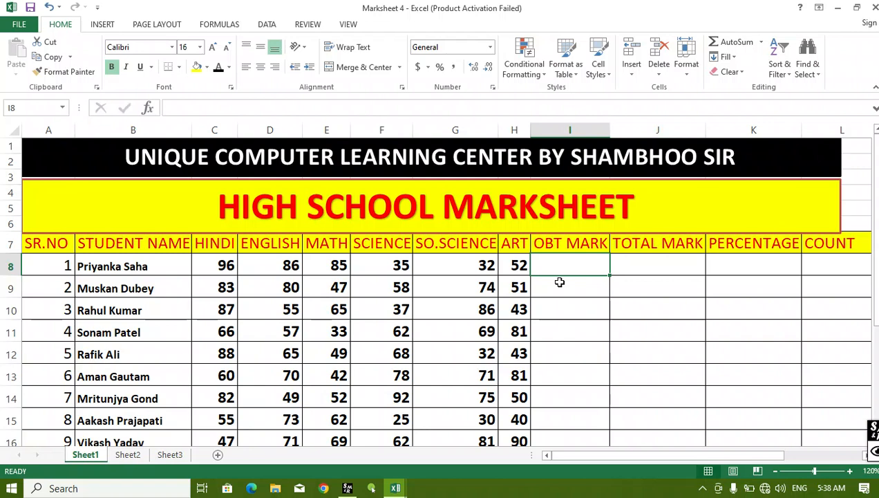
click(218, 263)
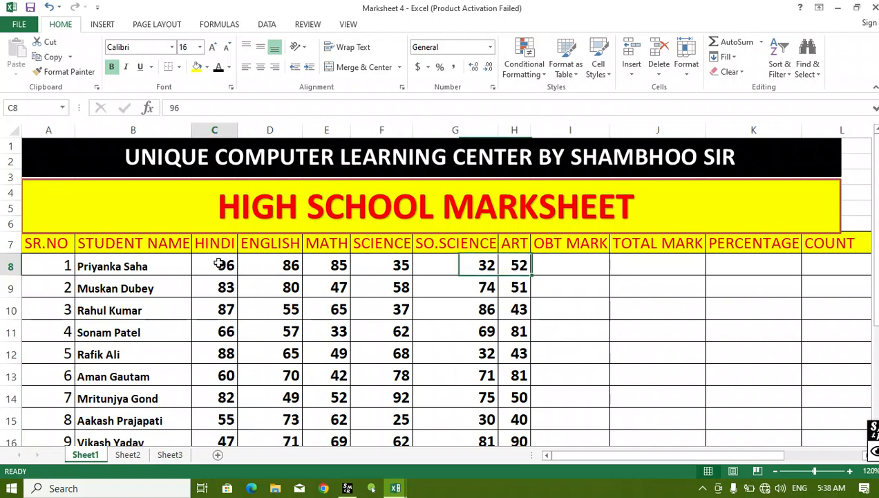
click(509, 263)
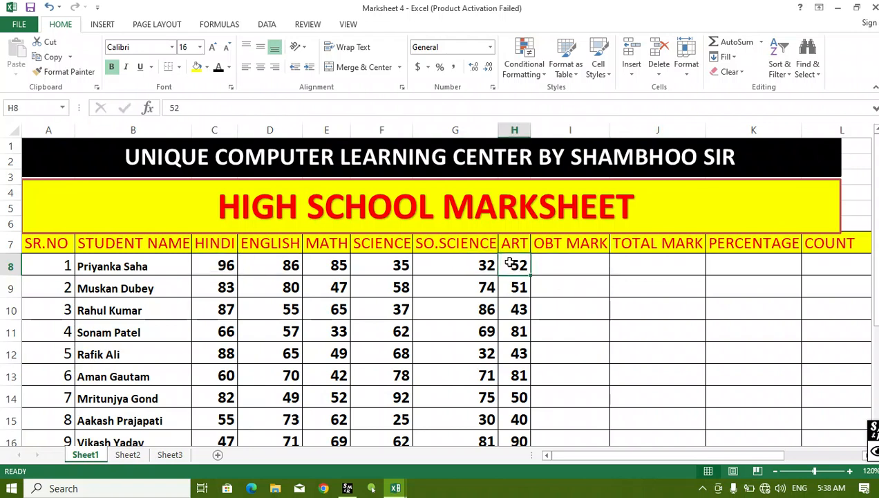
click(218, 264)
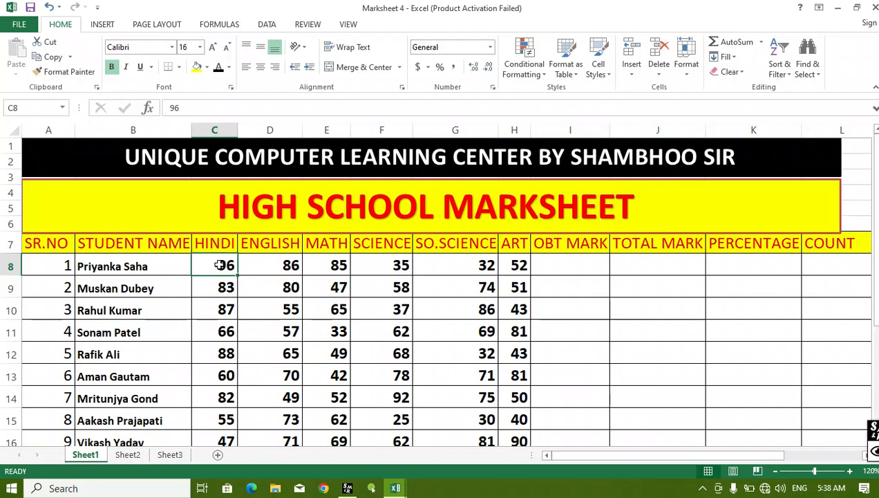
click(507, 261)
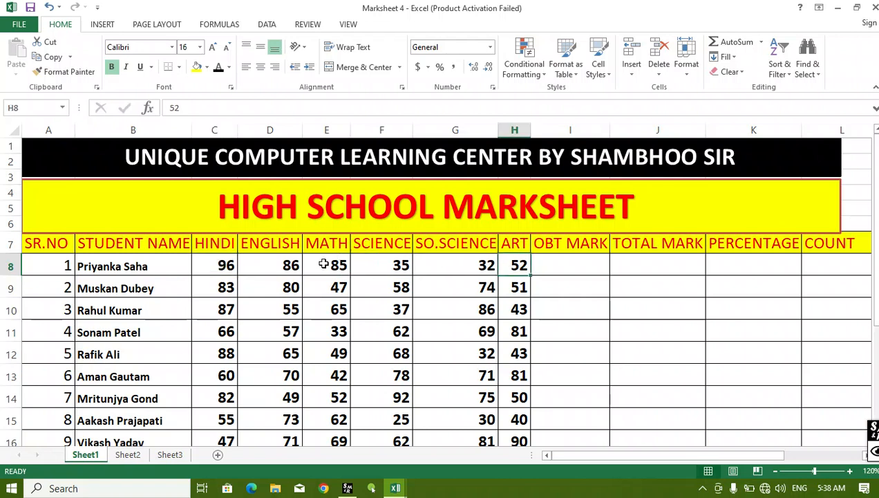
drag(223, 263, 502, 265)
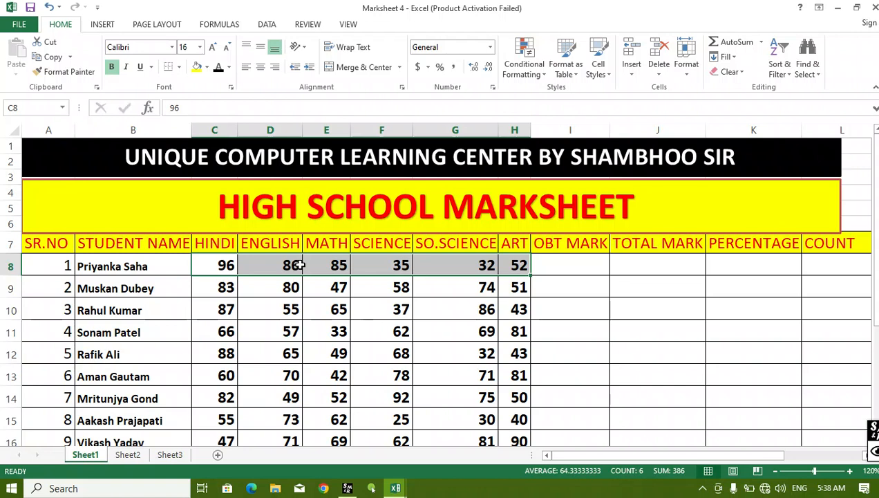
Enter the formula =SUM(C8:H8) in cell I8 to total the first student's obtained marks.
click(574, 265)
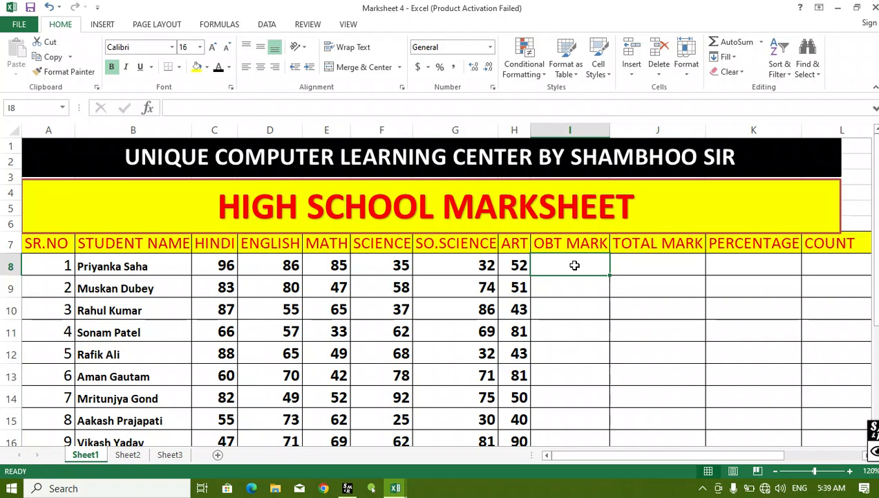
text(=)
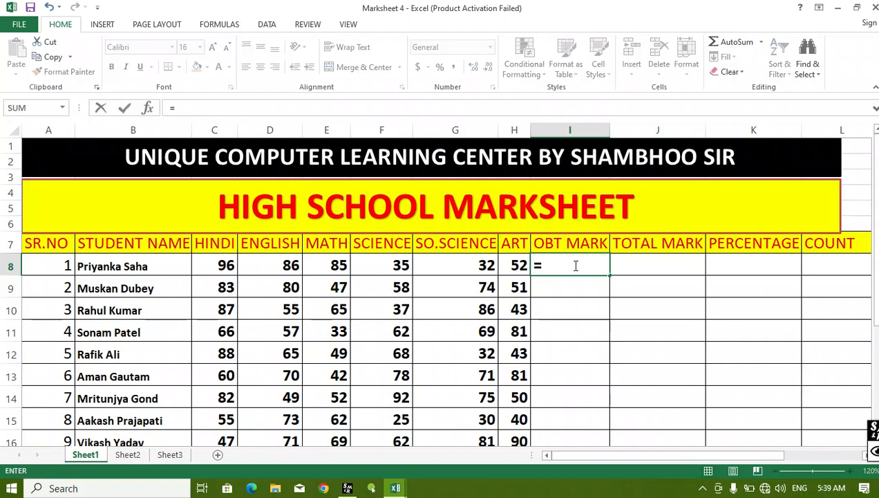
text(s)
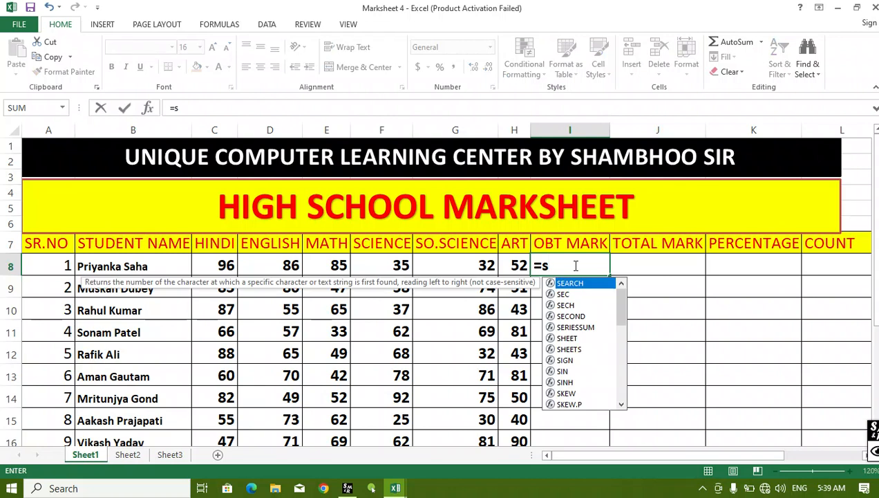
text(um)
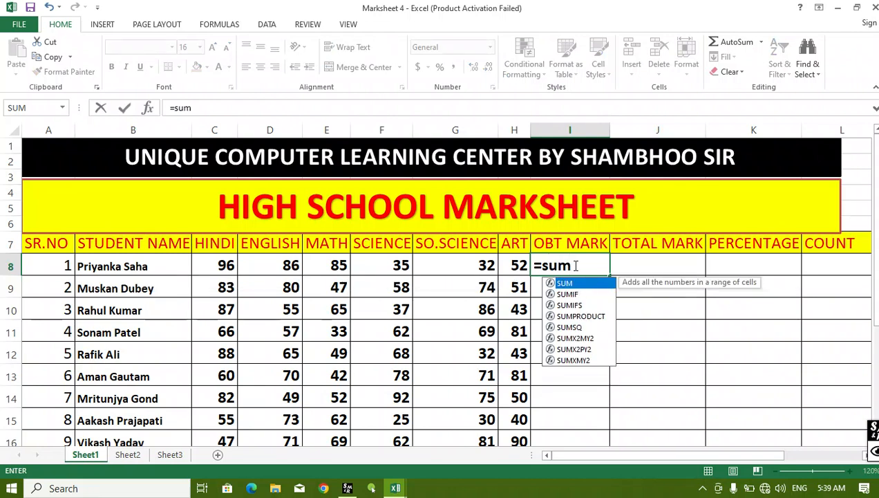
text(()
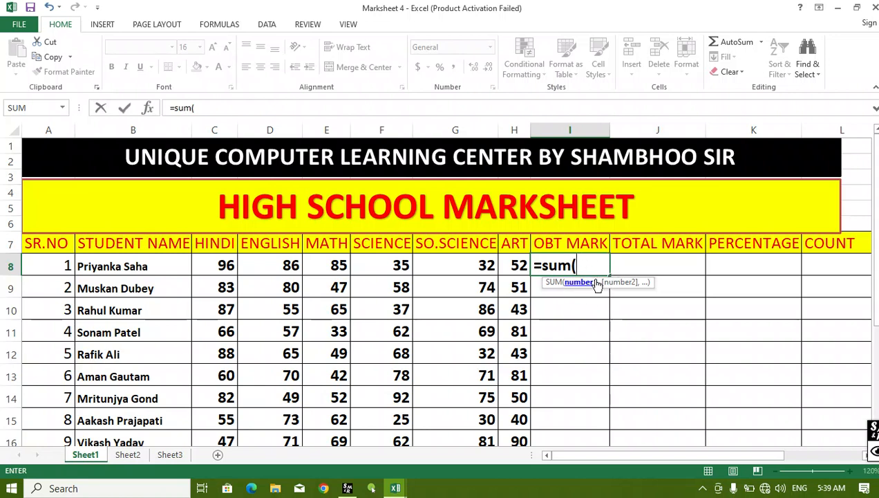
click(215, 265)
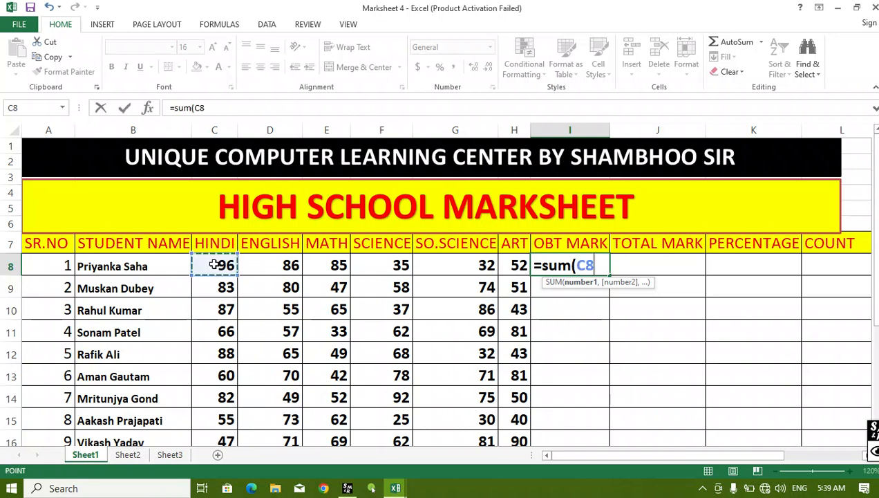
drag(231, 265, 497, 265)
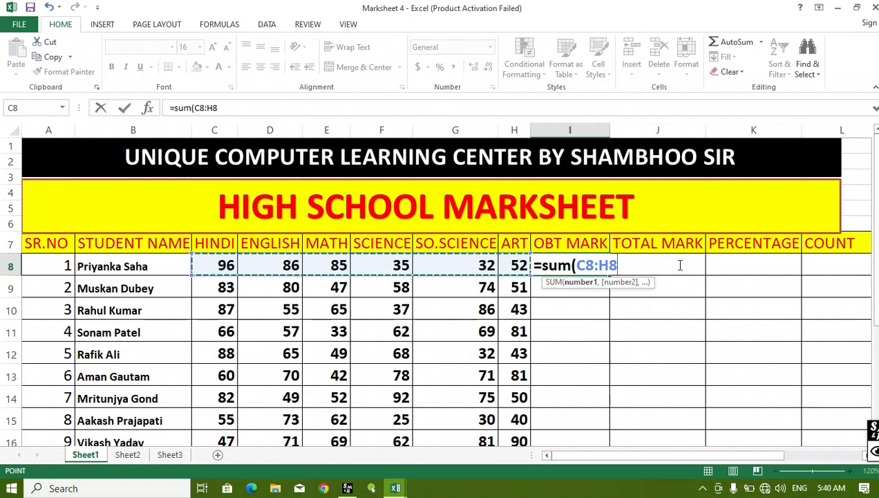
text())
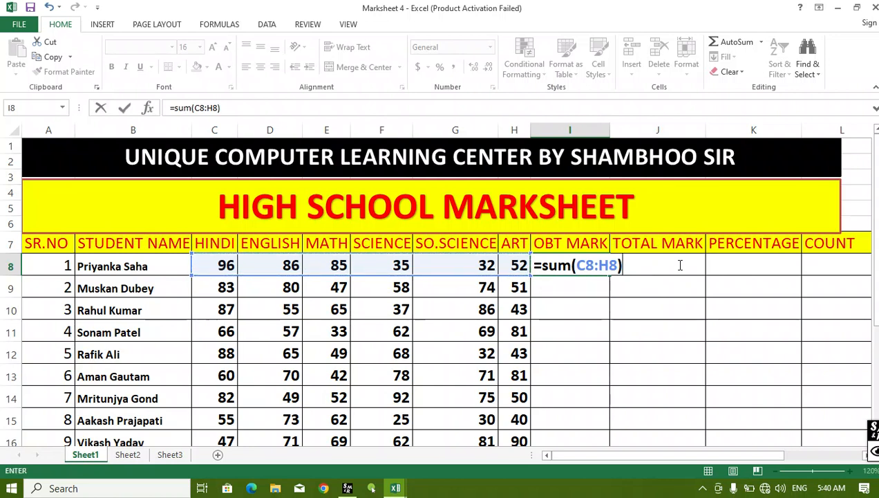
key(Return)
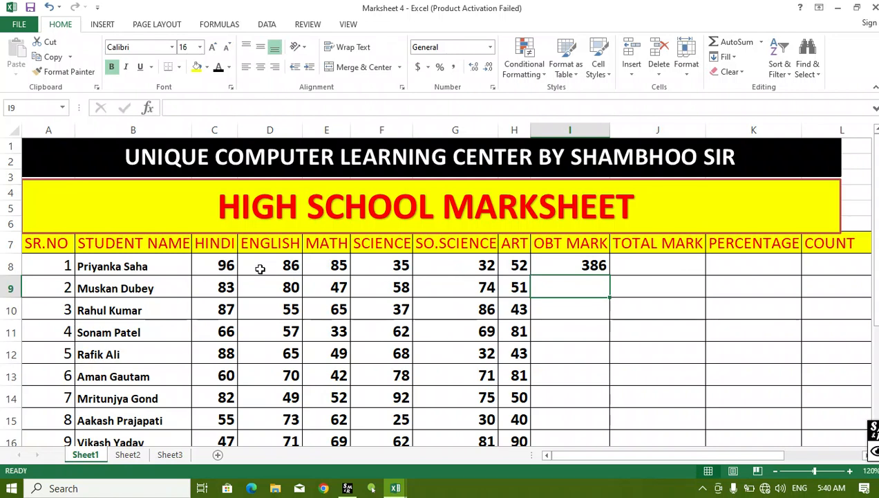
Fill the OBT MARK formula from I8 down the column for all the remaining students.
click(153, 262)
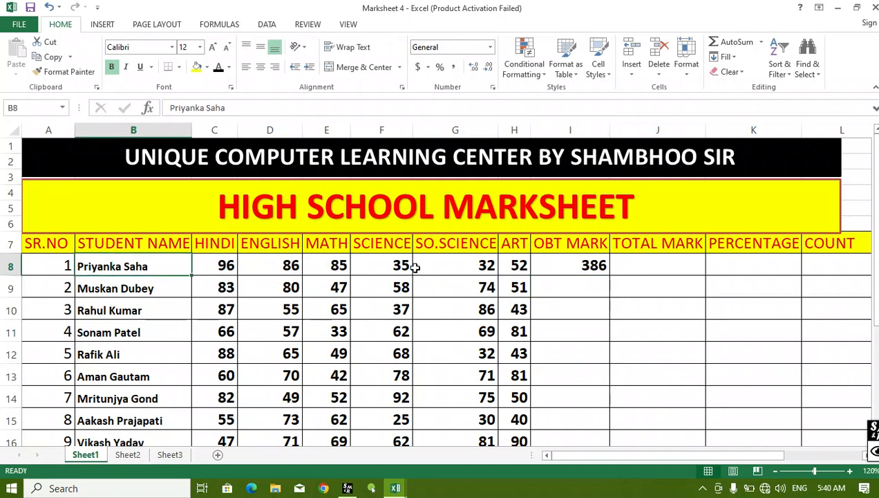
click(550, 269)
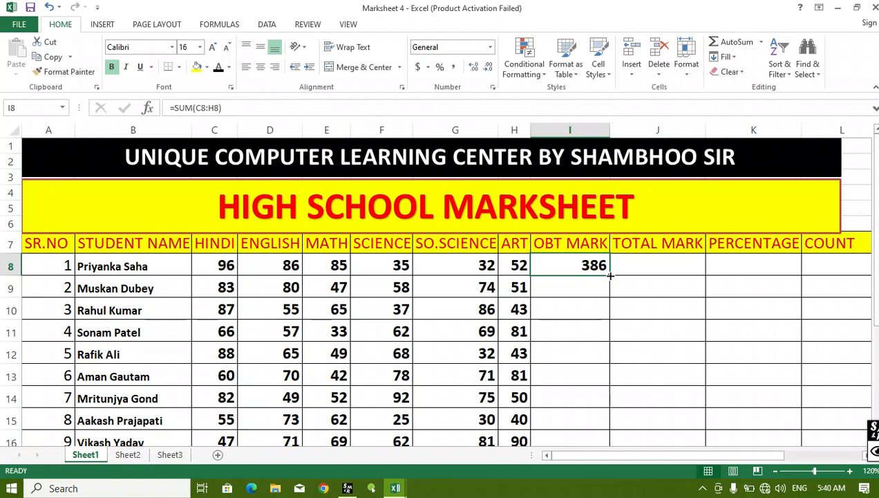
drag(610, 275, 610, 276)
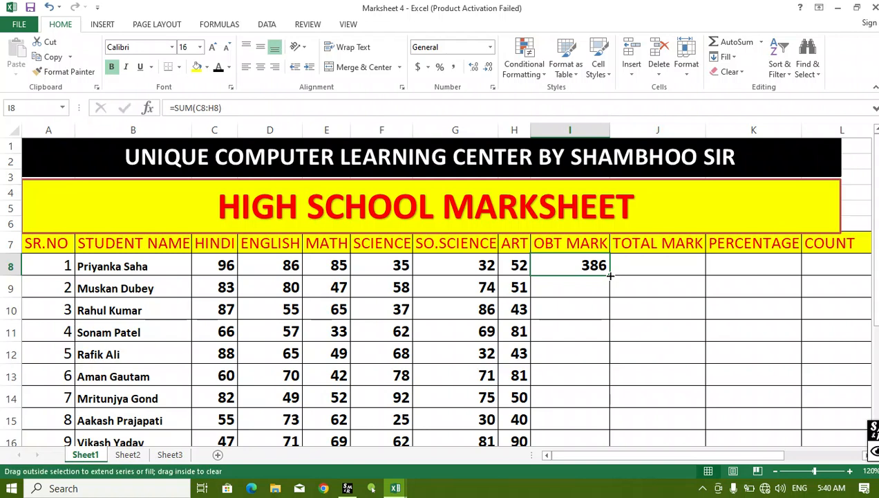
drag(610, 275, 626, 359)
scroll(620, 337, up, 3)
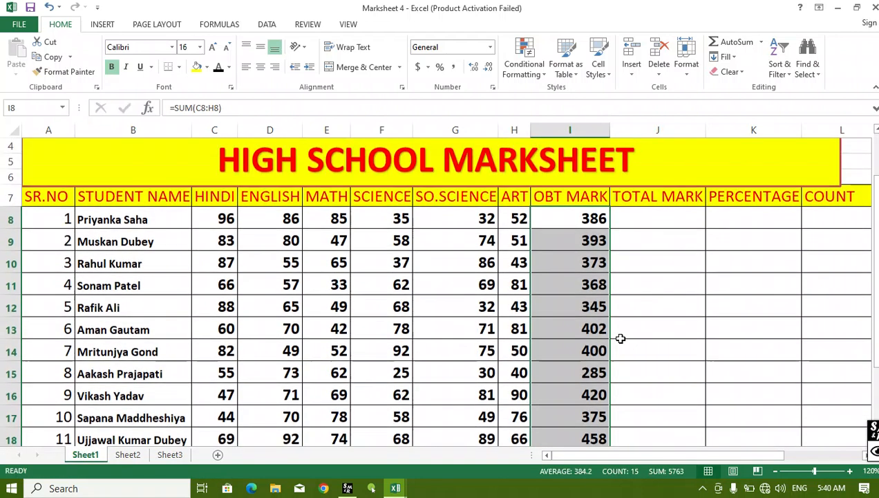
Review the obtained marks of all students in the OBT MARK column.
click(655, 216)
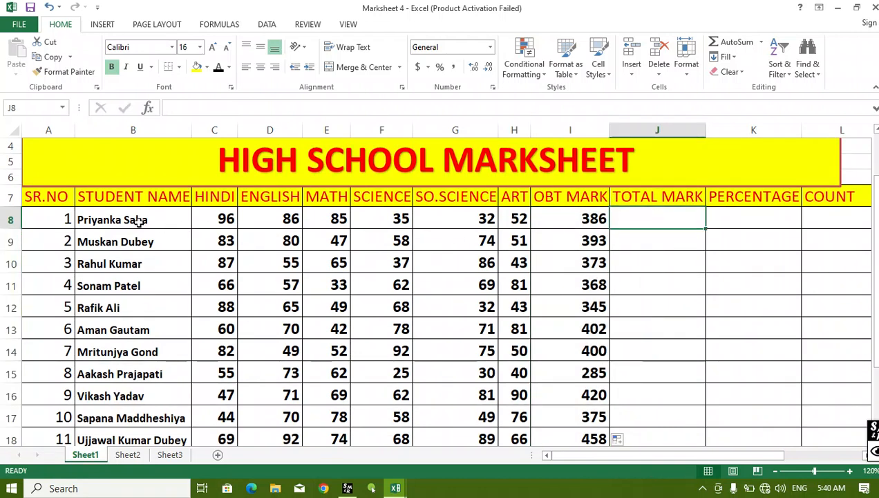
click(561, 212)
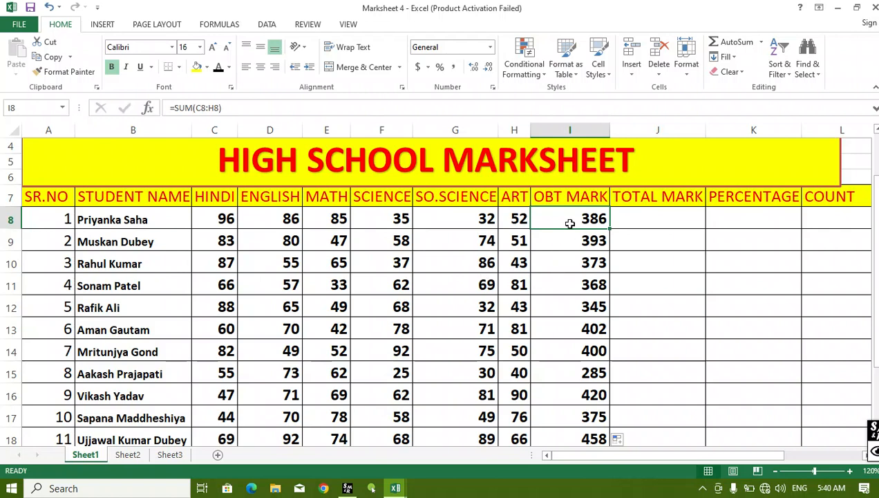
drag(568, 228, 593, 420)
scroll(563, 308, up, 3)
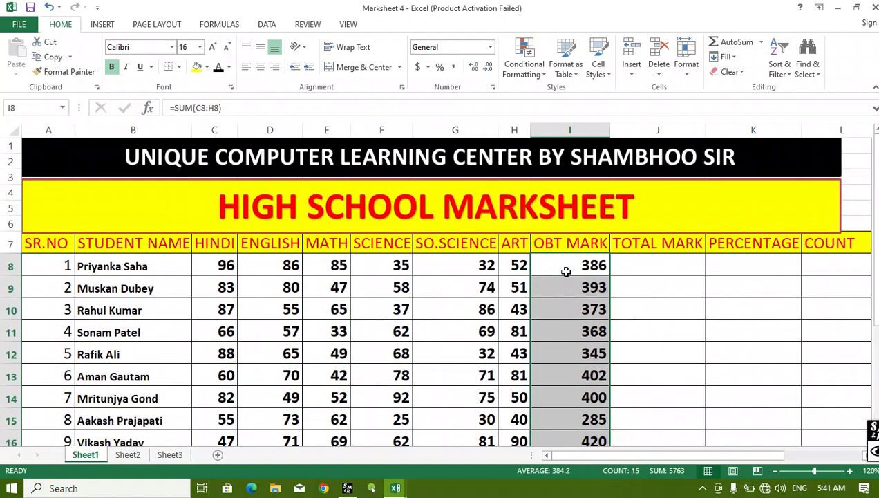
click(565, 282)
Examine the first student's individual subject marks across row 8, from HINDI to ART.
click(636, 264)
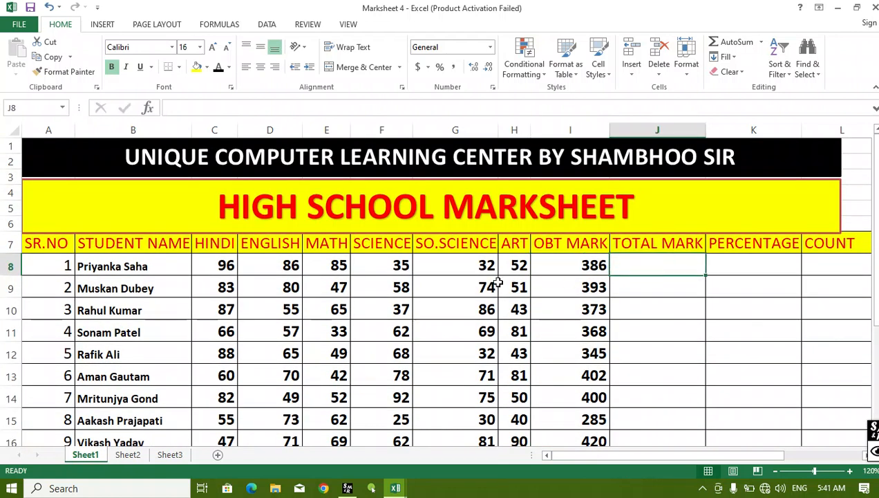
click(234, 265)
drag(235, 265, 510, 264)
click(510, 263)
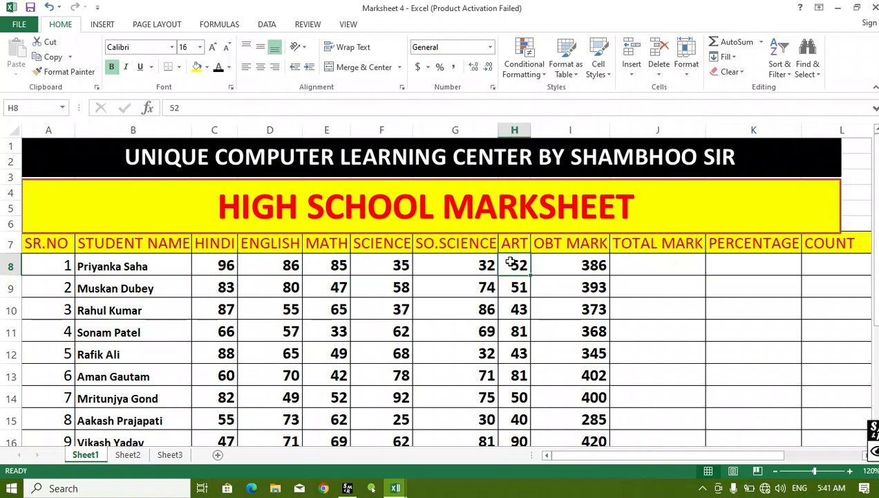
drag(220, 266, 518, 263)
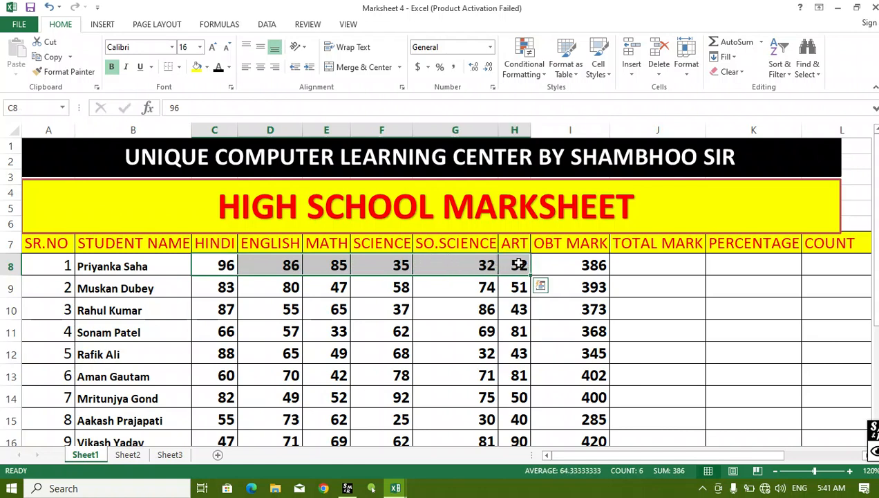
click(518, 264)
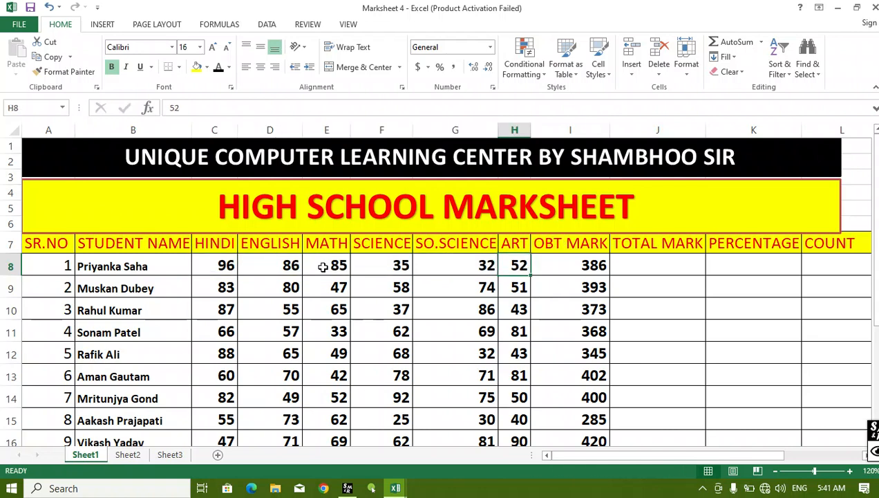
click(221, 265)
click(276, 265)
click(329, 265)
Set the first student's SCIENCE mark in F8 to 55 and check the OBT MARK total in I8.
click(391, 265)
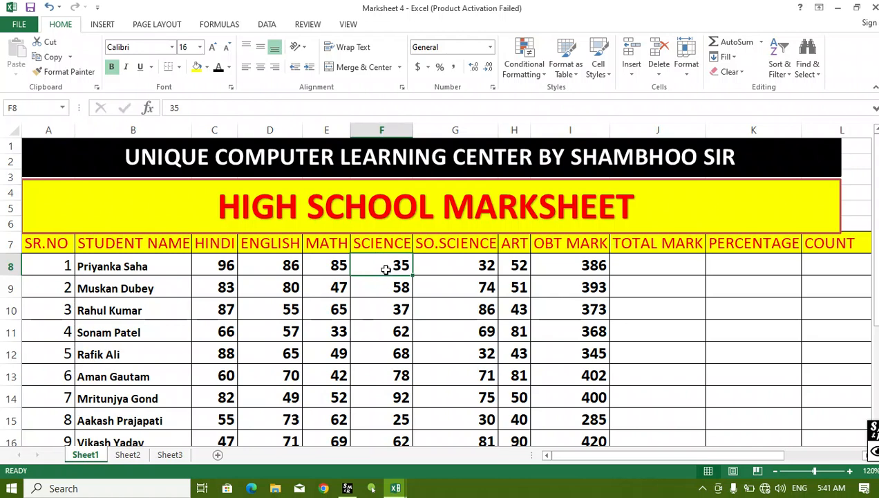
text(5)
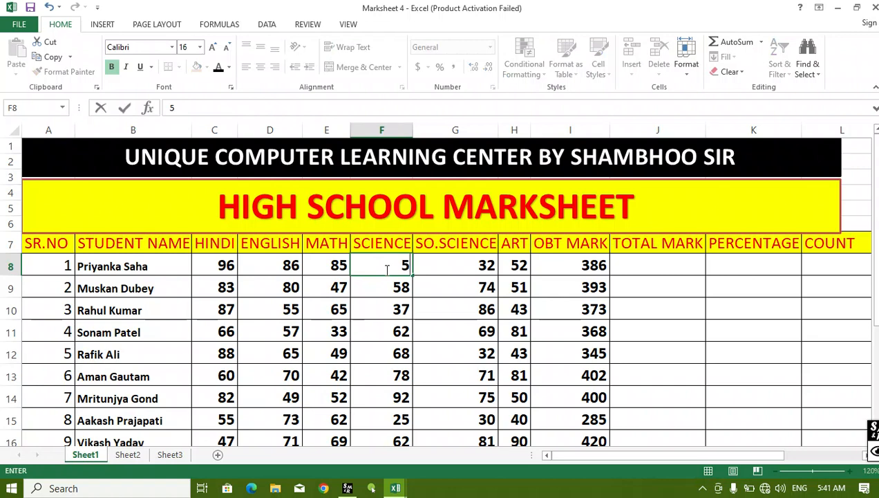
text(5)
key(Return)
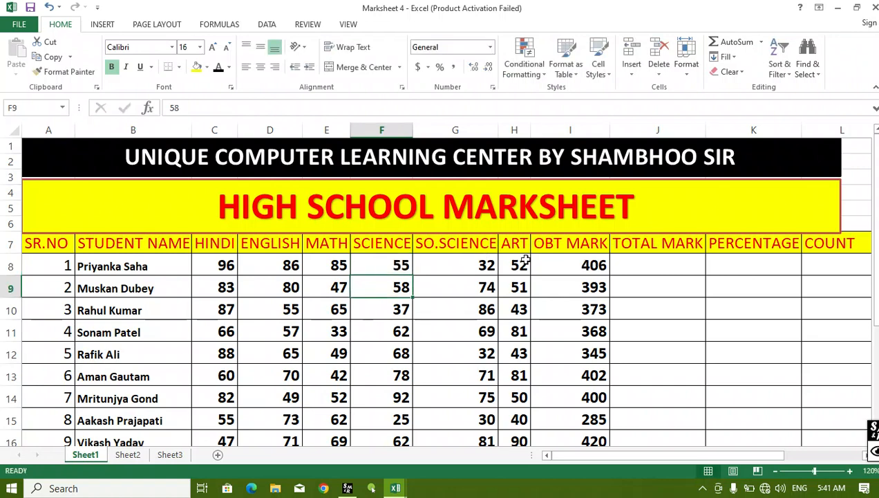
click(563, 266)
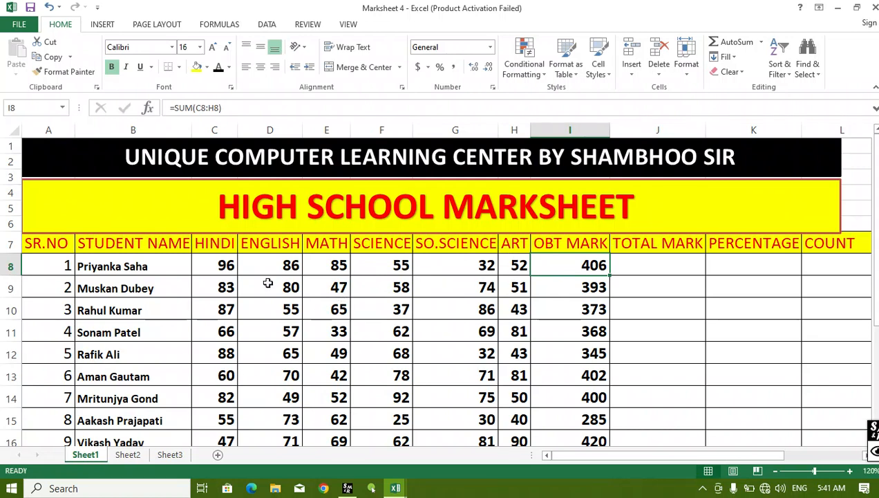
Clear the obtained marks of all students from the OBT MARK column, starting at I8.
drag(222, 267, 462, 333)
drag(536, 267, 540, 385)
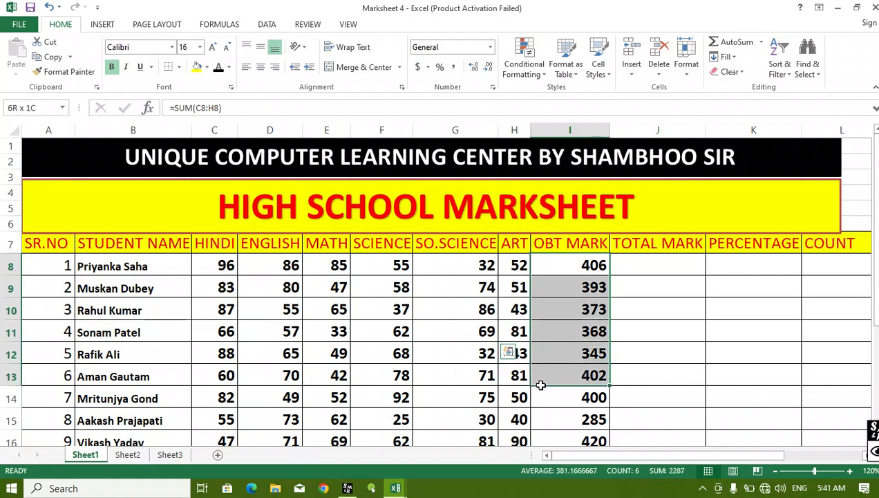
click(540, 305)
click(541, 266)
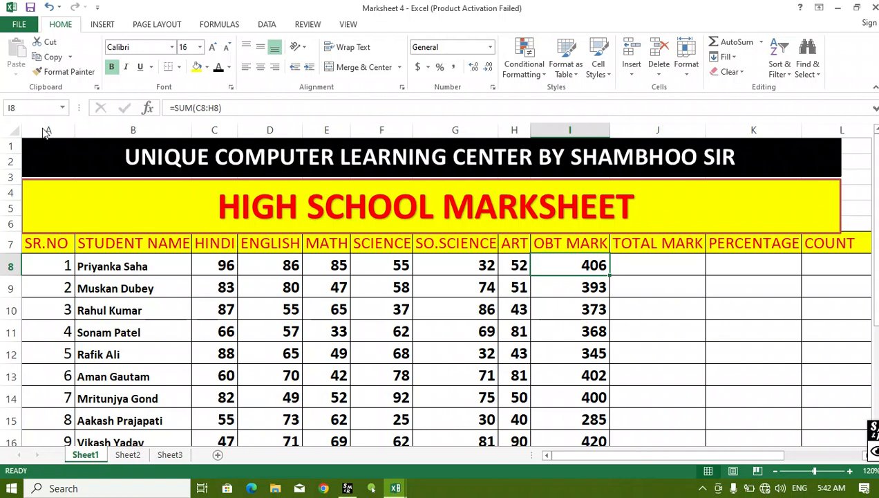
drag(563, 268, 595, 402)
key(Delete)
scroll(553, 345, up, 4)
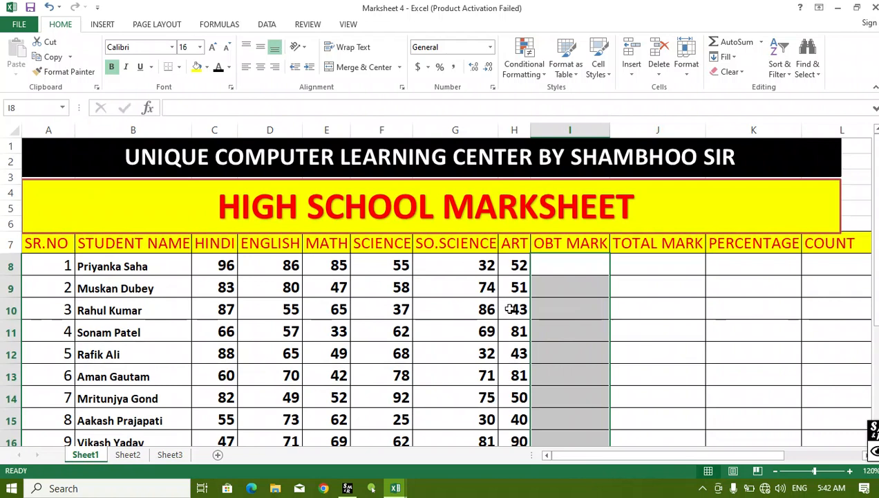
Use AutoSum in I8 to total the first student's marks with =SUM(C8:H8).
click(672, 269)
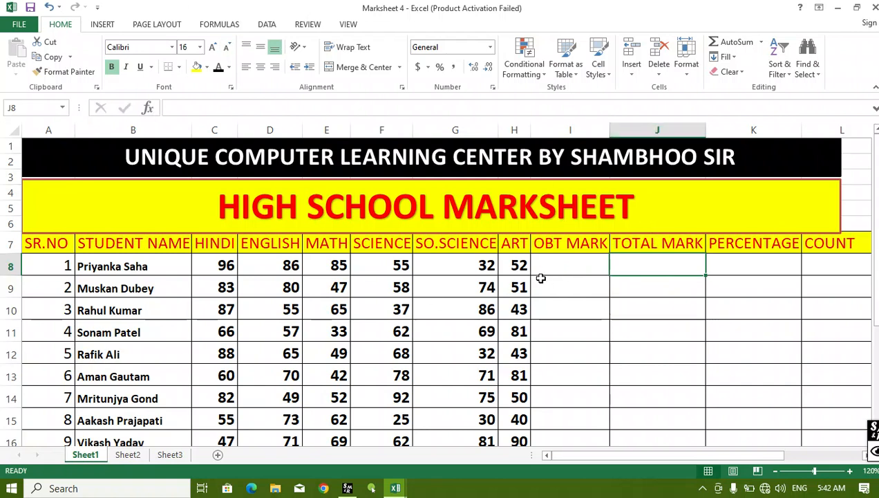
click(578, 265)
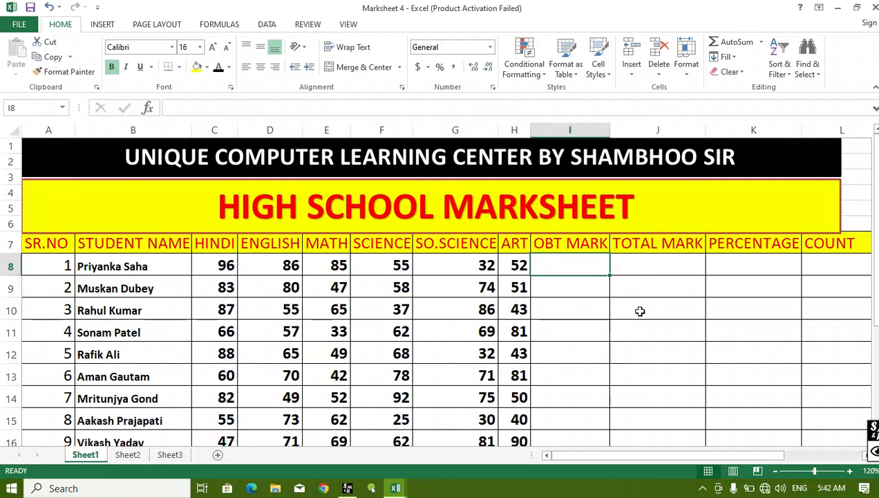
key(alt)
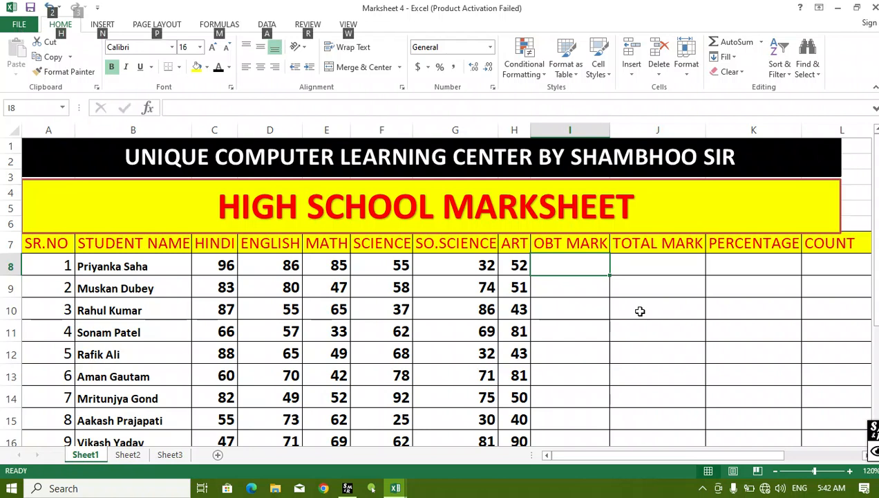
key(alt+equal)
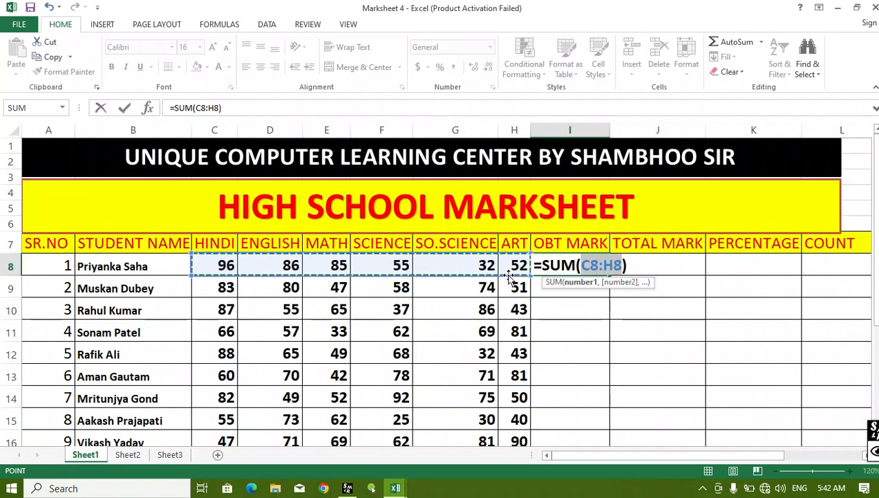
key(ctrl+Return)
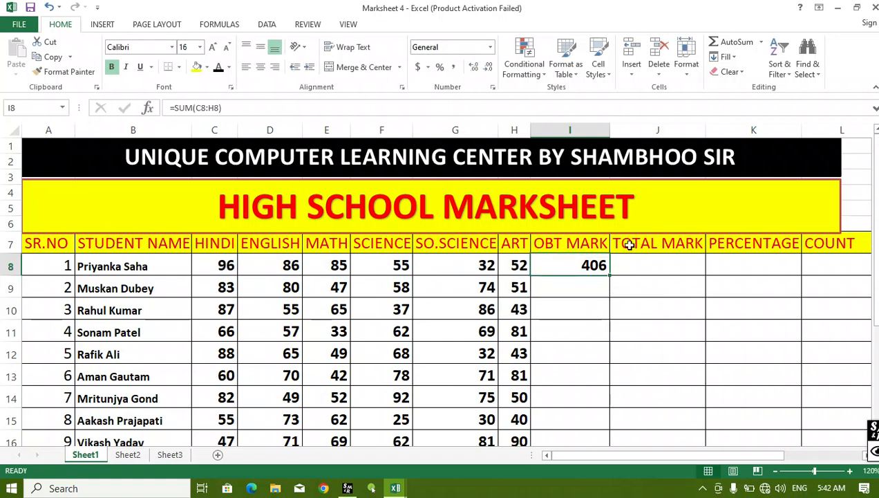
Fill the AutoSum formula from I8 down to I22 and look over the OBT MARK column.
drag(608, 277, 620, 359)
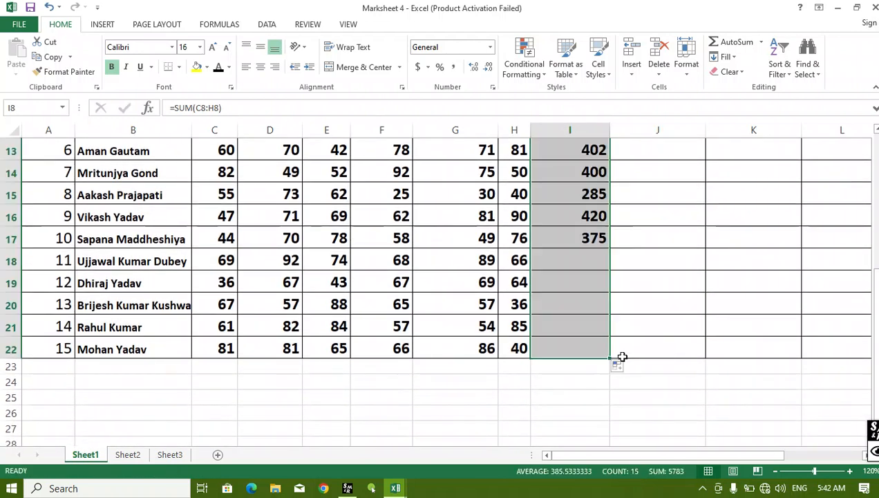
scroll(600, 357, up, 2)
scroll(587, 356, up, 1)
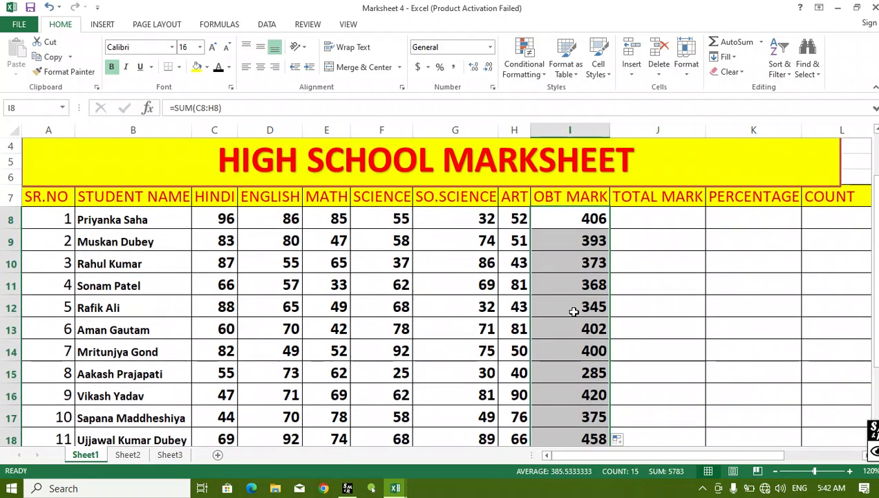
scroll(579, 267, down, 2)
scroll(579, 304, up, 1)
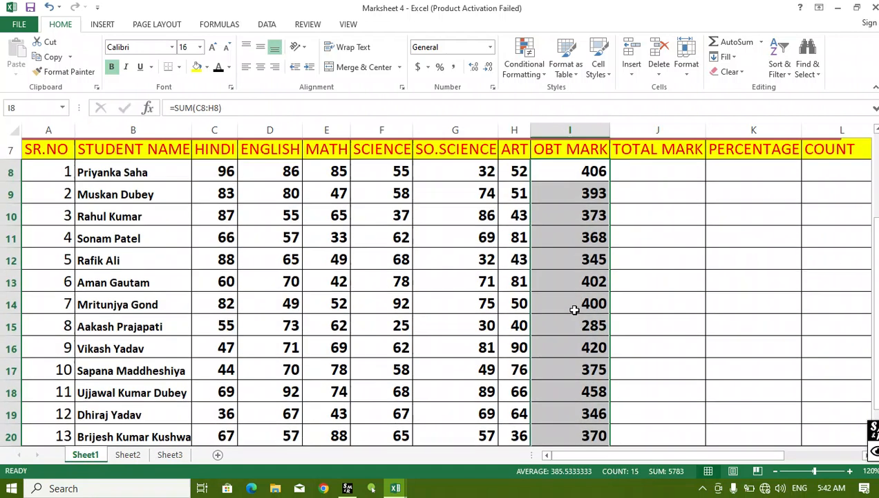
scroll(560, 194, up, 1)
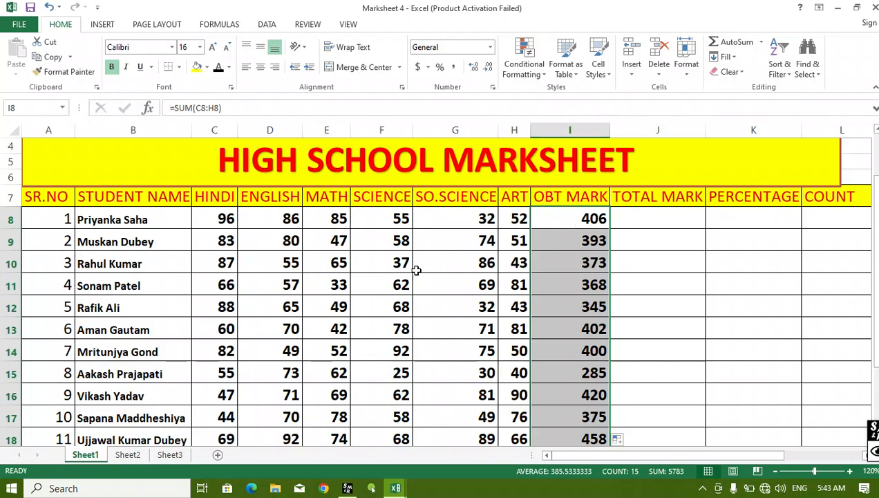
Enter 600 as the first student's TOTAL MARK in J8.
click(654, 223)
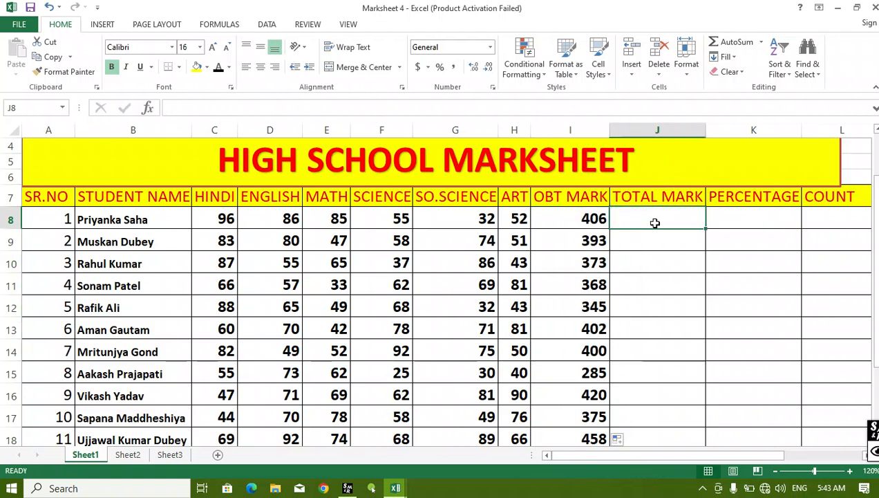
click(210, 223)
drag(210, 223, 476, 214)
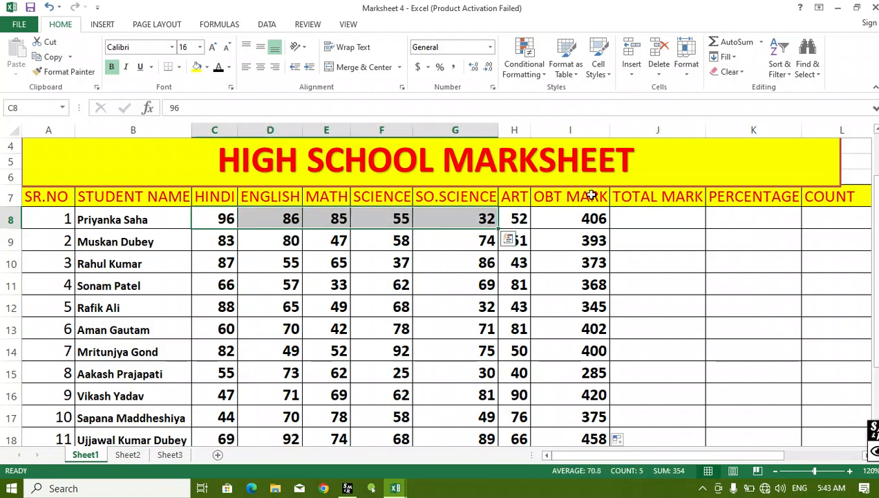
click(643, 221)
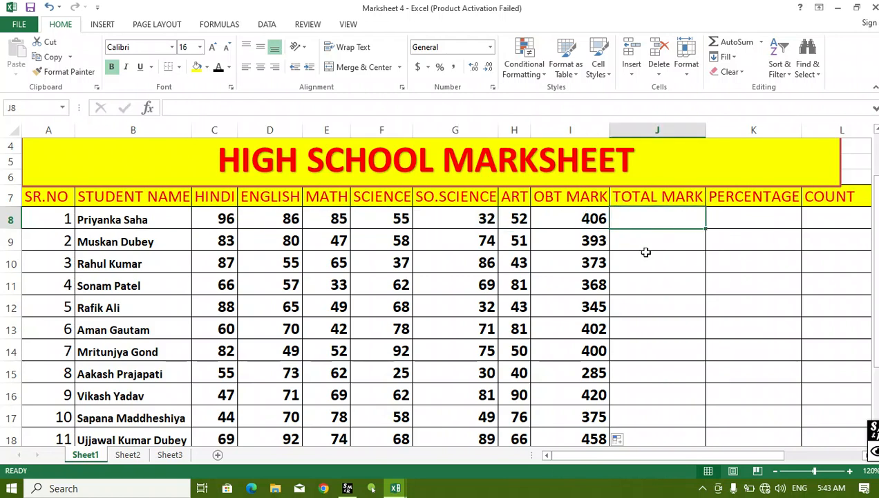
text(600)
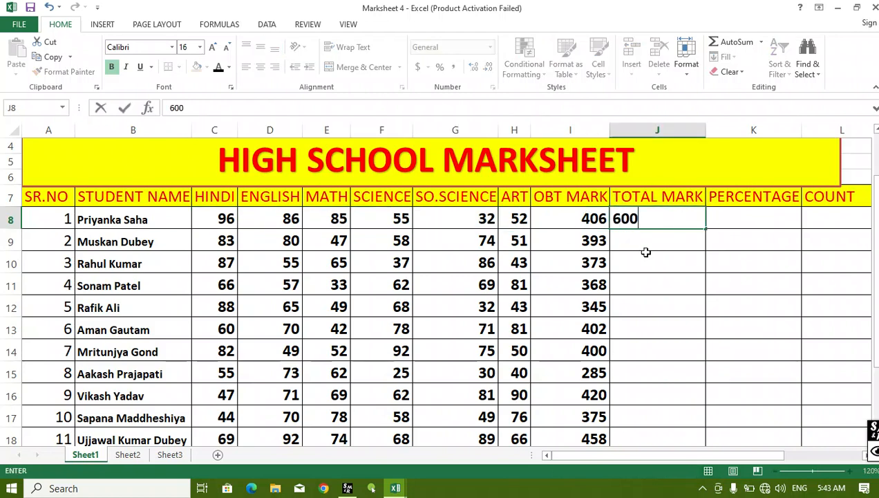
key(Return)
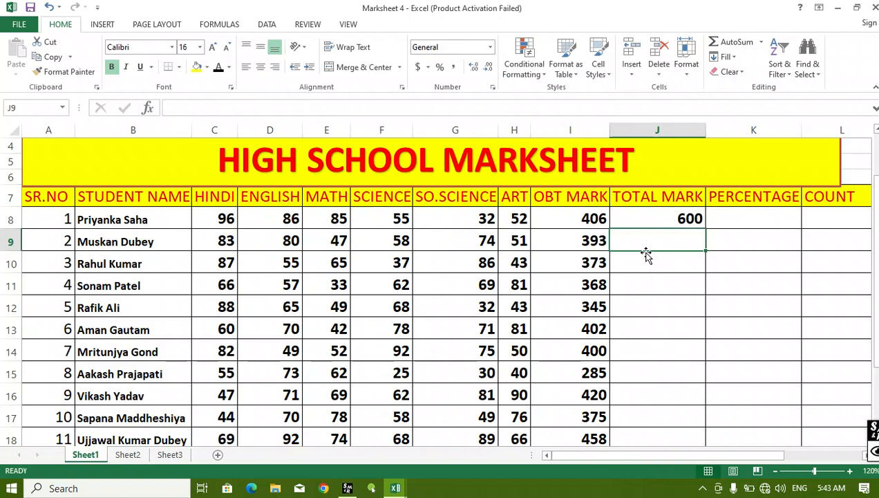
Copy the 600 total mark from J8 down to J22 for all the students.
click(691, 220)
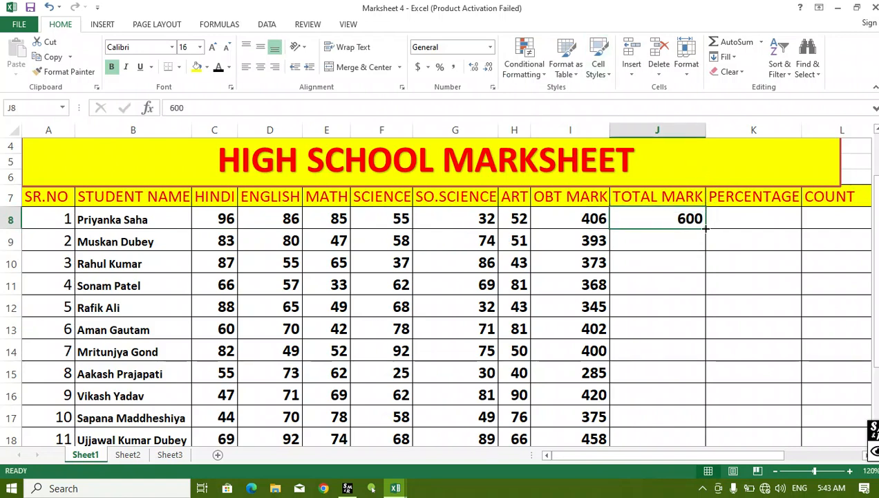
drag(705, 228, 723, 379)
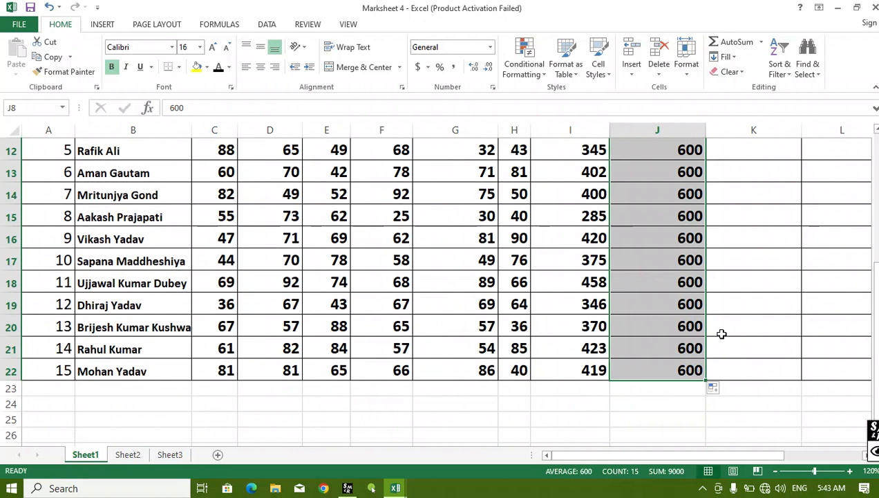
scroll(723, 333, up, 4)
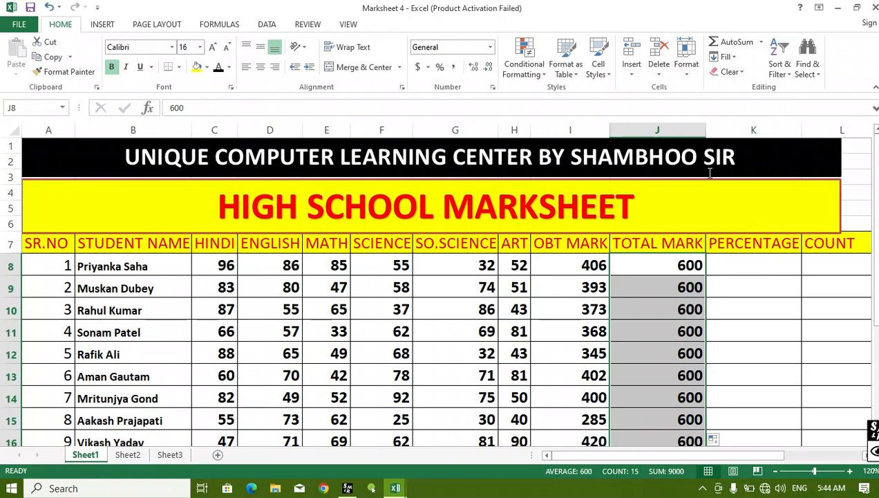
Enter the formula =I8*100/J8 in K8 to calculate the first student's percentage.
click(754, 264)
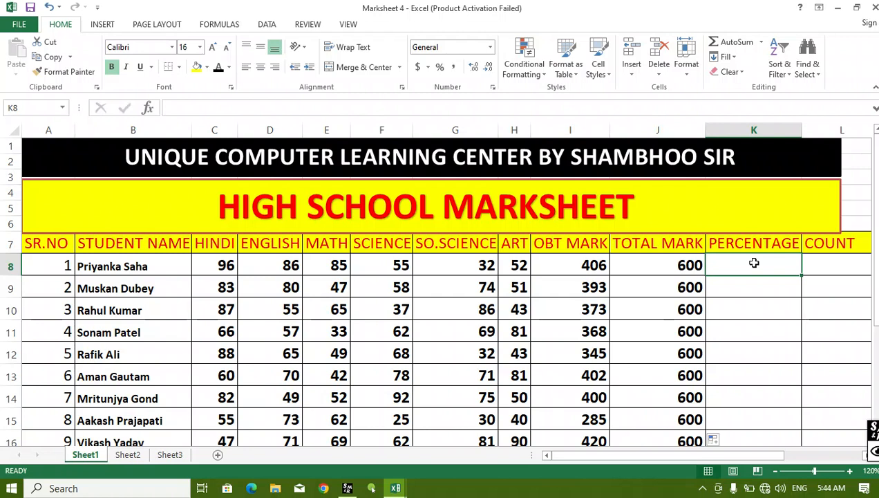
text(=)
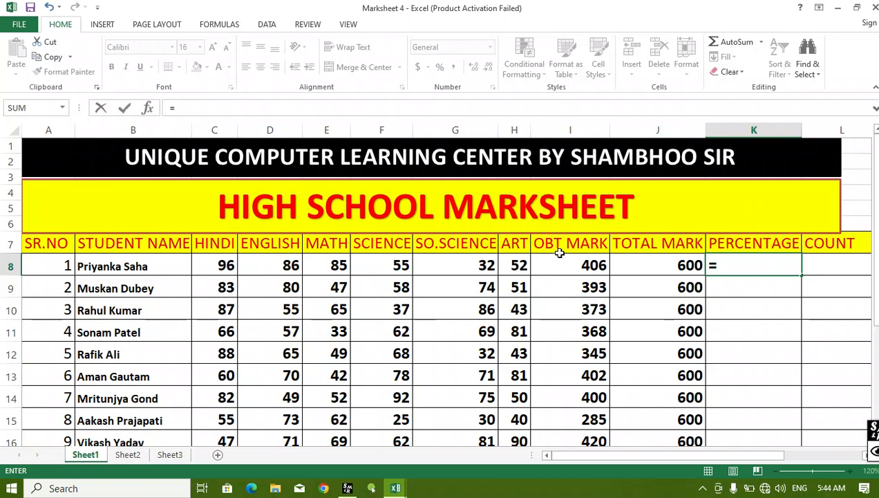
click(584, 266)
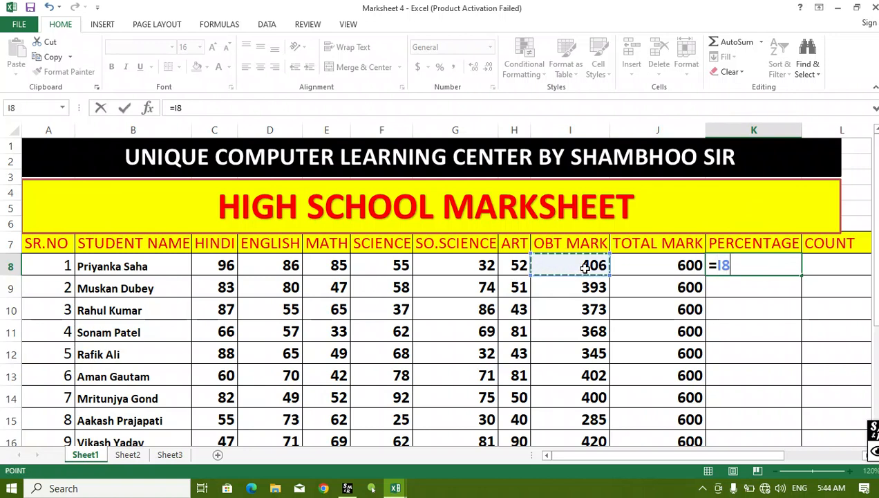
text(*)
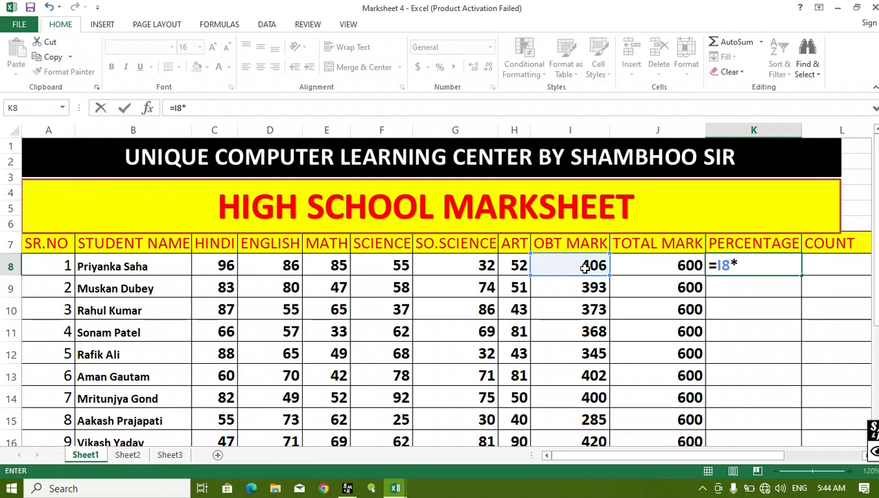
text(100/)
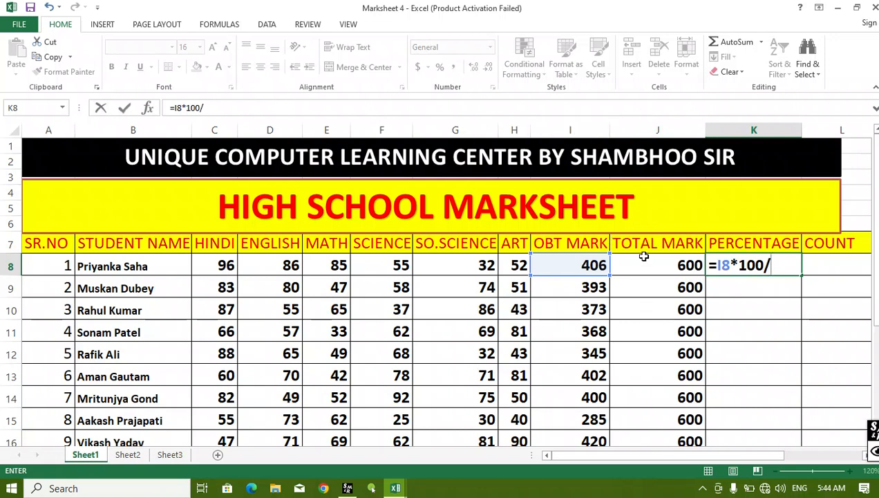
click(665, 259)
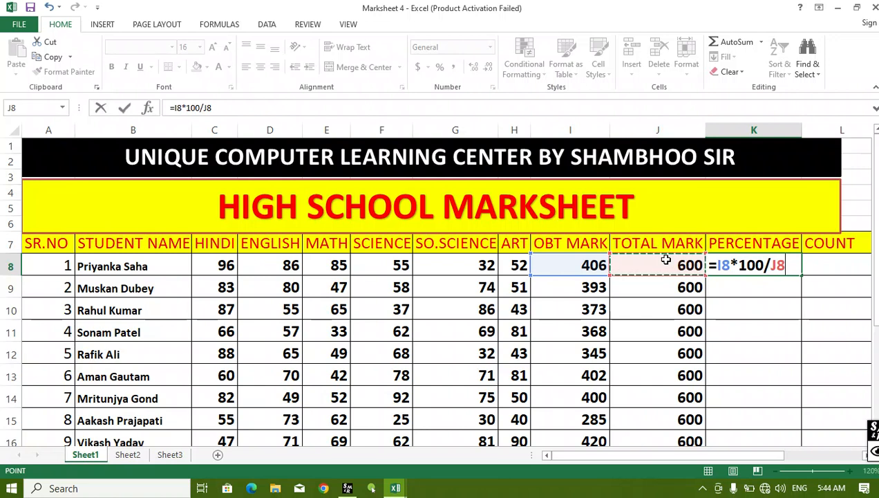
key(Return)
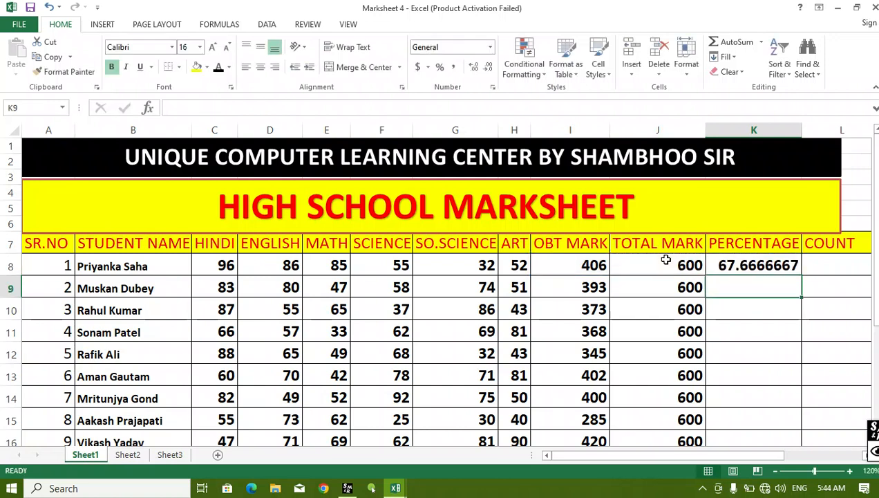
Fill the percentage formula from K8 down to K22 and look over the PERCENTAGE column.
click(721, 259)
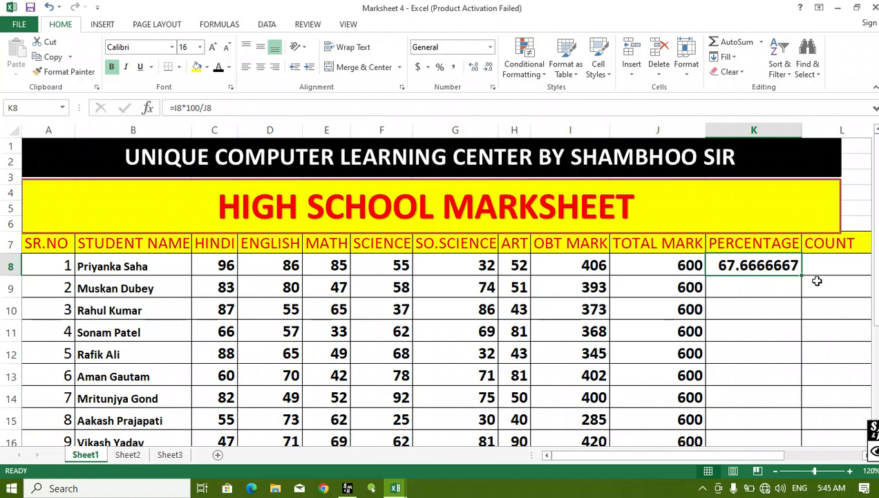
drag(801, 274, 799, 429)
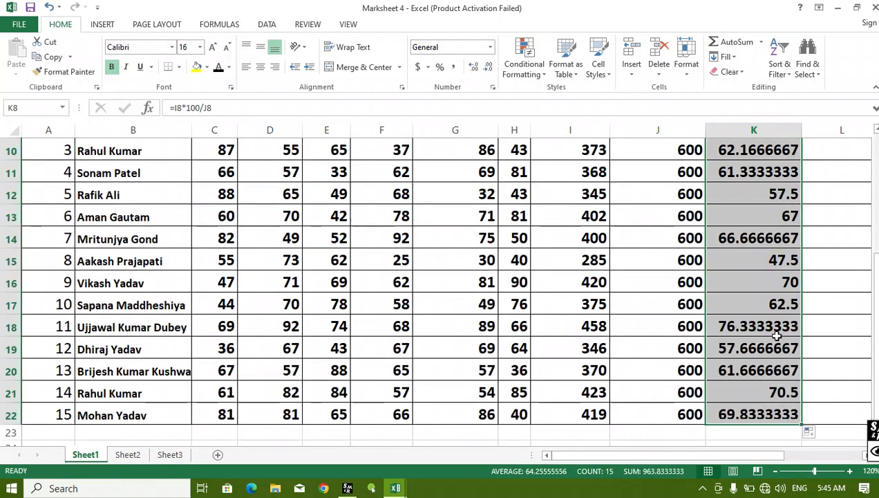
scroll(771, 307, up, 2)
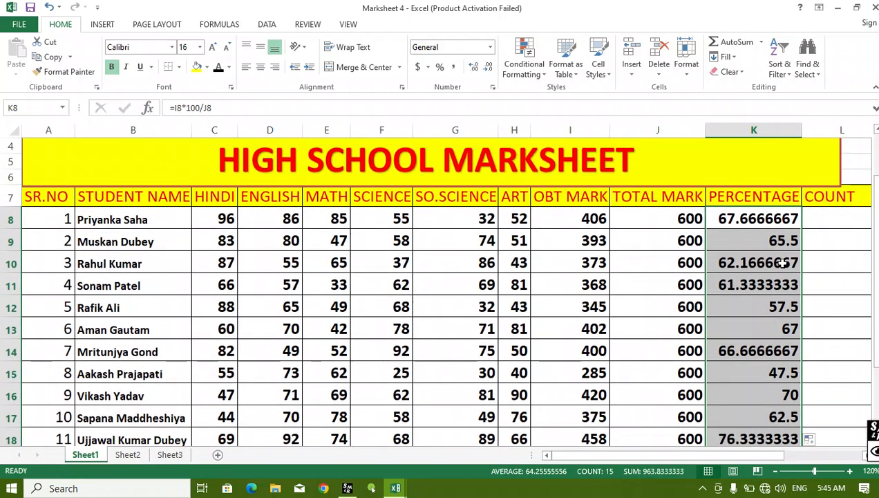
scroll(767, 307, down, 3)
scroll(760, 299, up, 4)
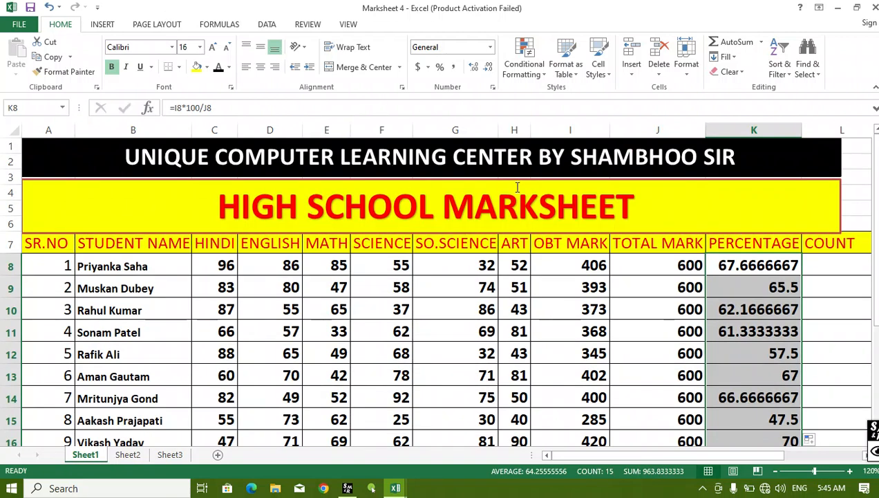
scroll(737, 275, down, 5)
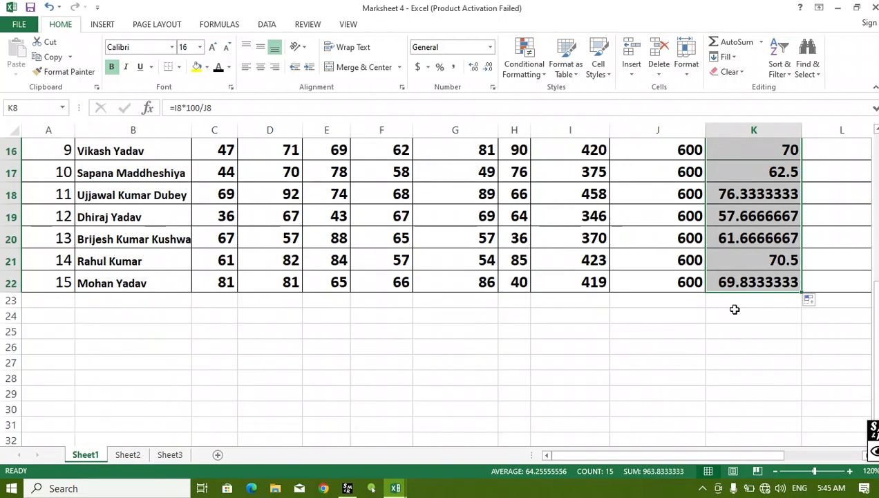
scroll(733, 304, up, 4)
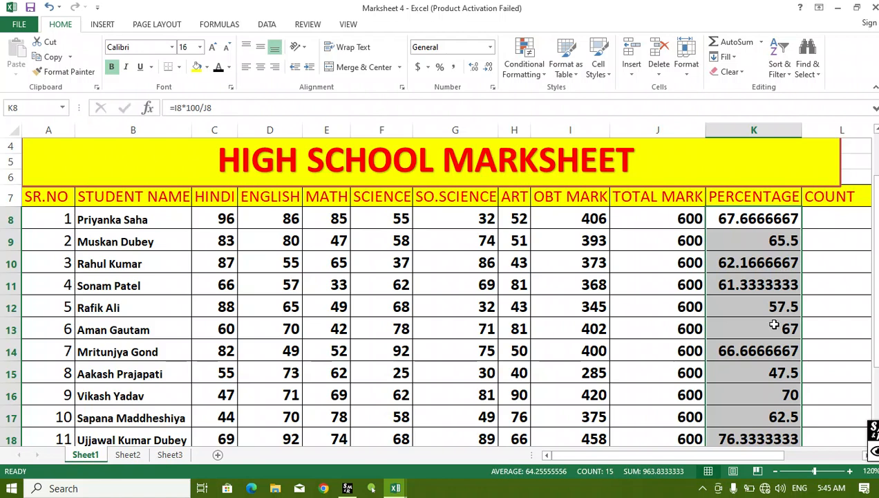
scroll(767, 304, down, 3)
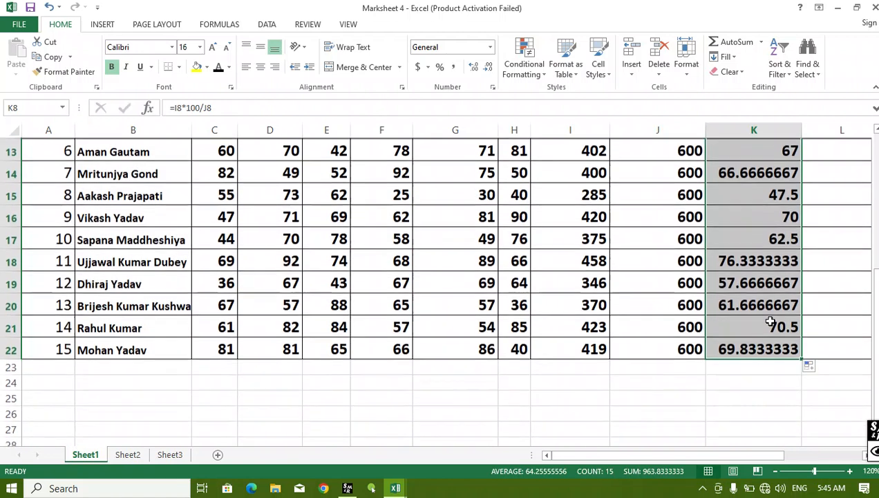
scroll(781, 249, up, 1)
scroll(779, 259, up, 3)
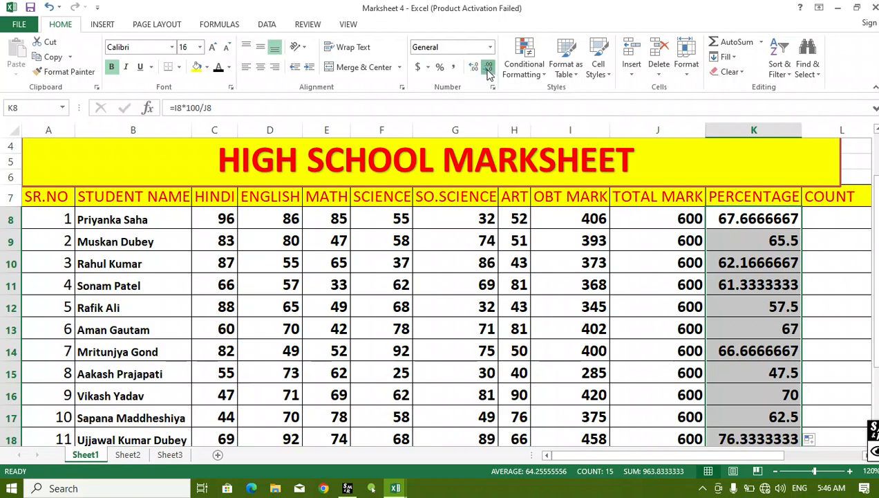
Reduce the percentages in K8:K22 to two decimal places.
click(488, 70)
click(488, 69)
click(488, 70)
click(488, 69)
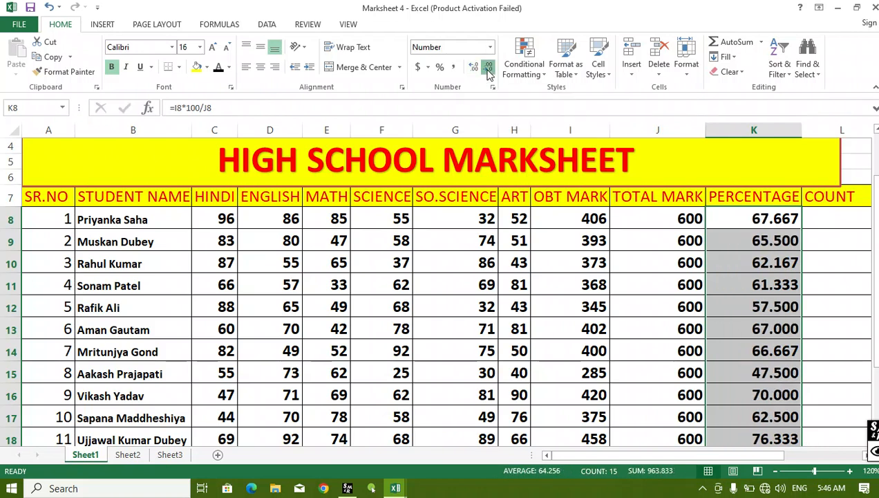
click(488, 69)
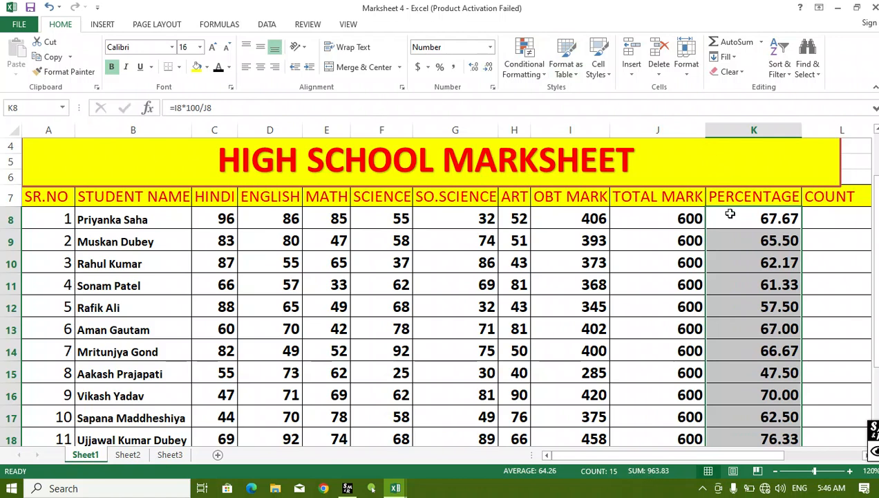
Review the OBT MARK, TOTAL MARK and PERCENTAGE columns for all the students.
scroll(741, 204, down, 3)
scroll(742, 206, up, 3)
scroll(759, 230, down, 3)
scroll(762, 231, up, 3)
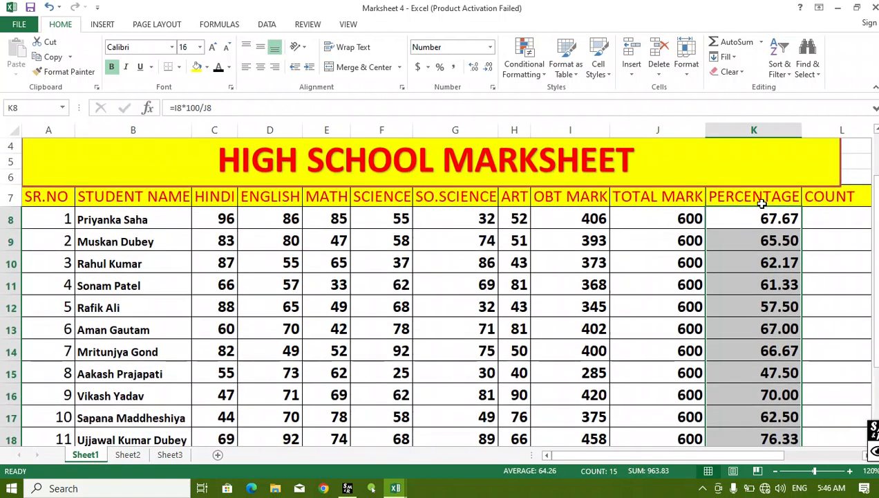
scroll(764, 242, down, 3)
scroll(765, 247, up, 3)
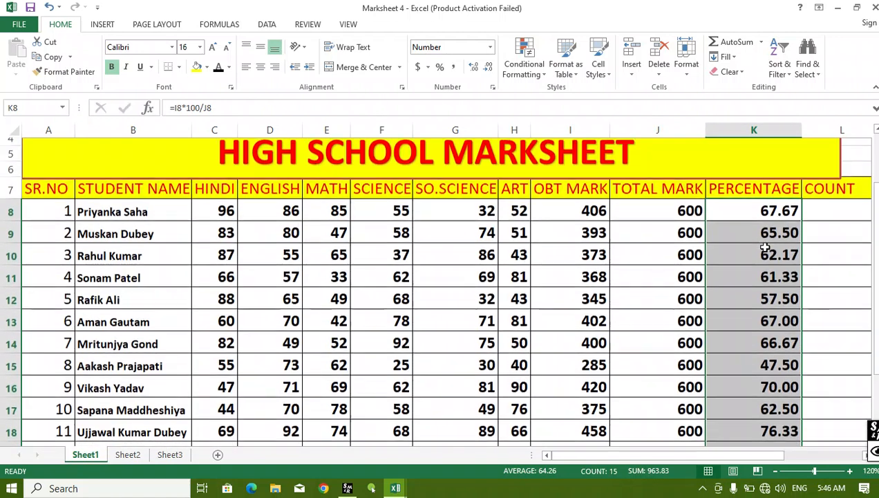
scroll(765, 247, up, 1)
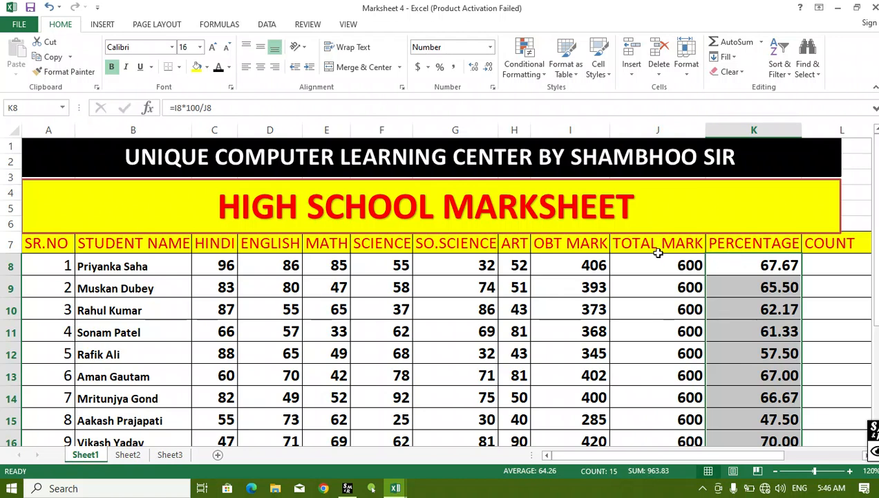
drag(565, 266, 571, 305)
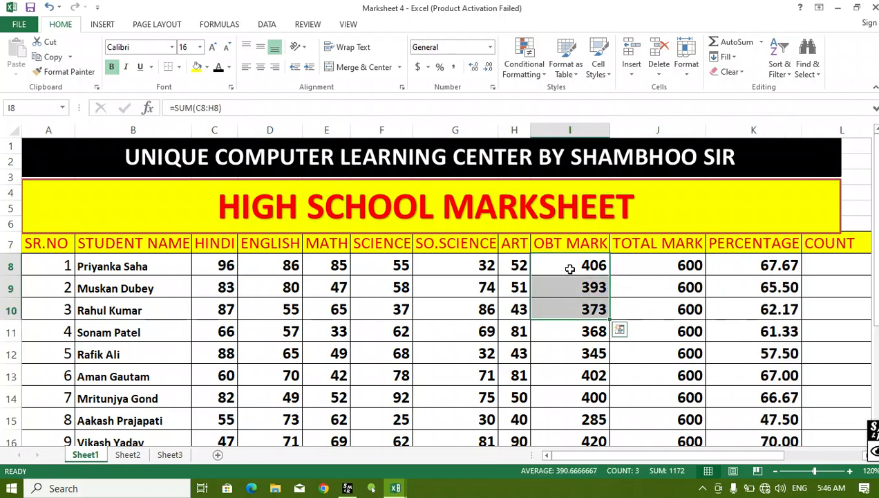
drag(566, 269, 569, 306)
drag(727, 266, 735, 312)
drag(653, 268, 653, 324)
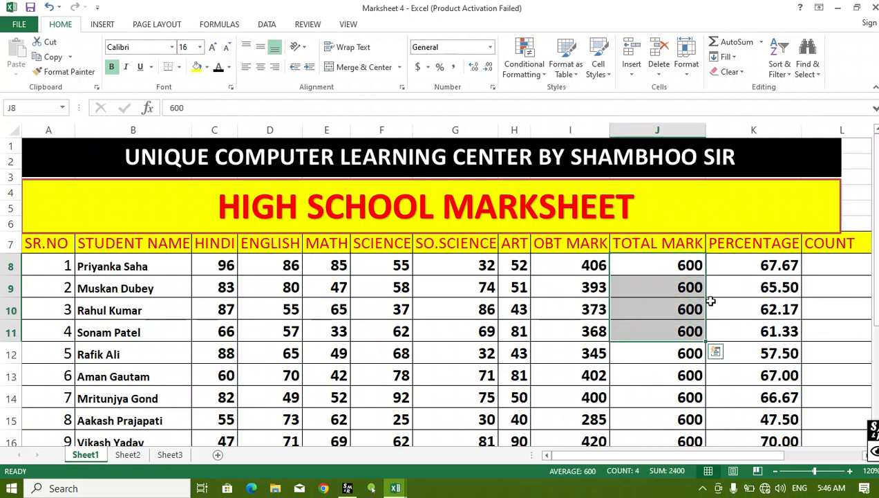
click(731, 267)
scroll(719, 262, down, 3)
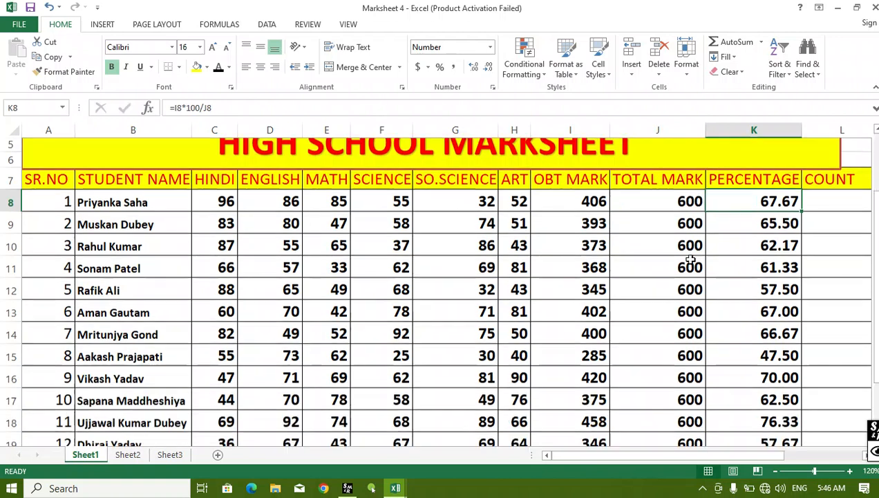
scroll(670, 257, up, 3)
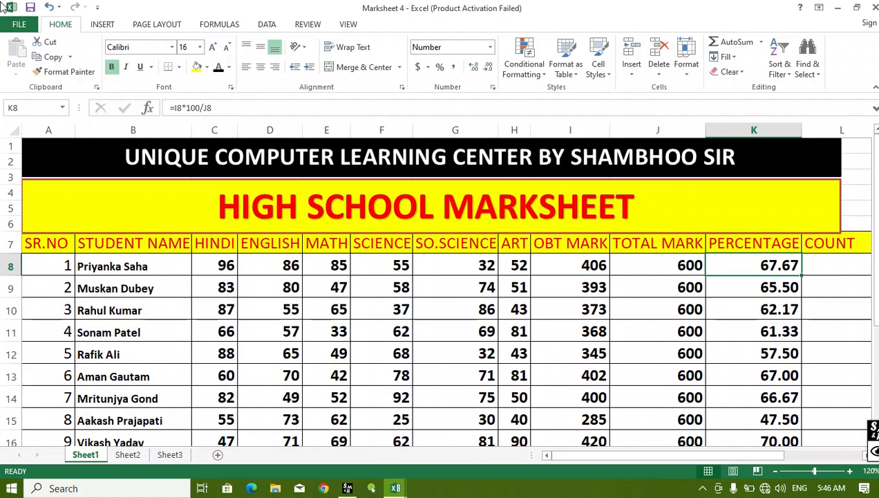
scroll(117, 315, down, 5)
scroll(158, 321, up, 4)
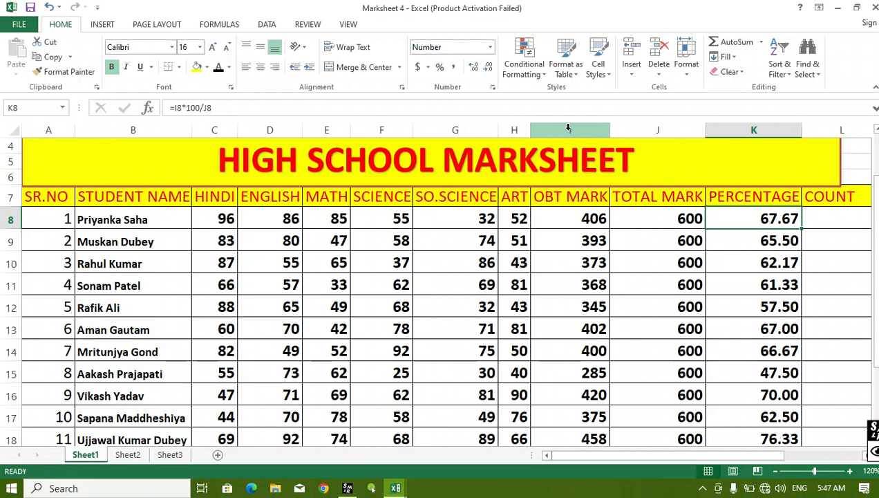
scroll(569, 295, down, 3)
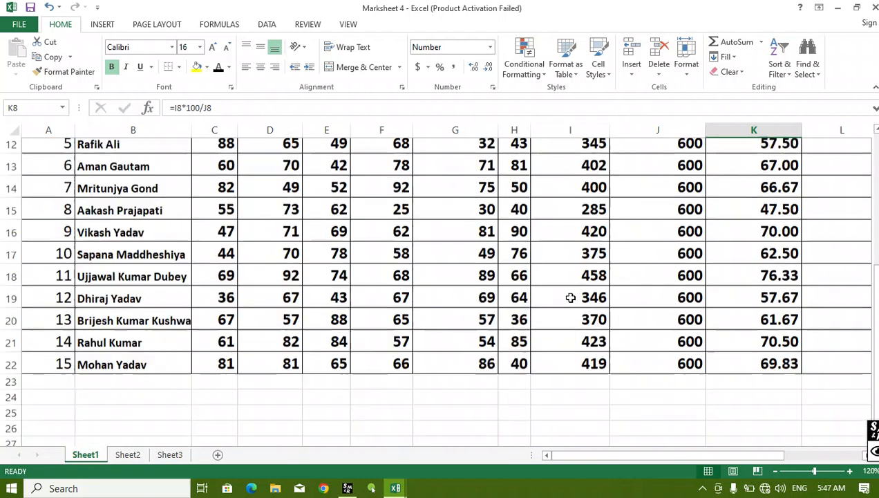
scroll(575, 367, up, 2)
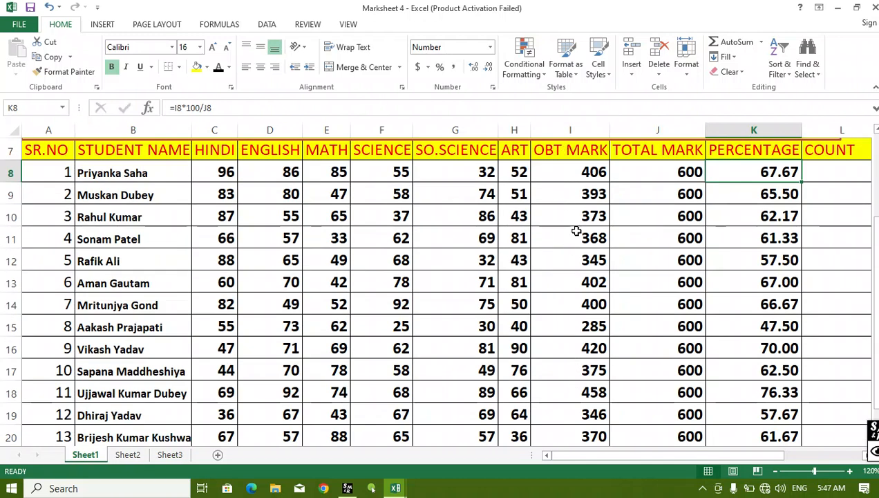
drag(578, 179, 584, 433)
scroll(575, 402, down, 2)
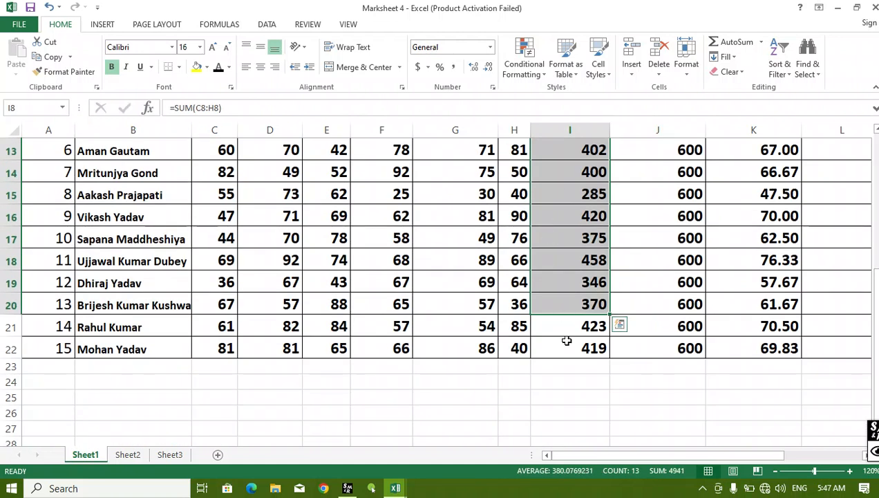
Widen column H and enter the labels Max in H23 and Min in H24 below the marks table.
click(518, 378)
click(547, 365)
click(513, 367)
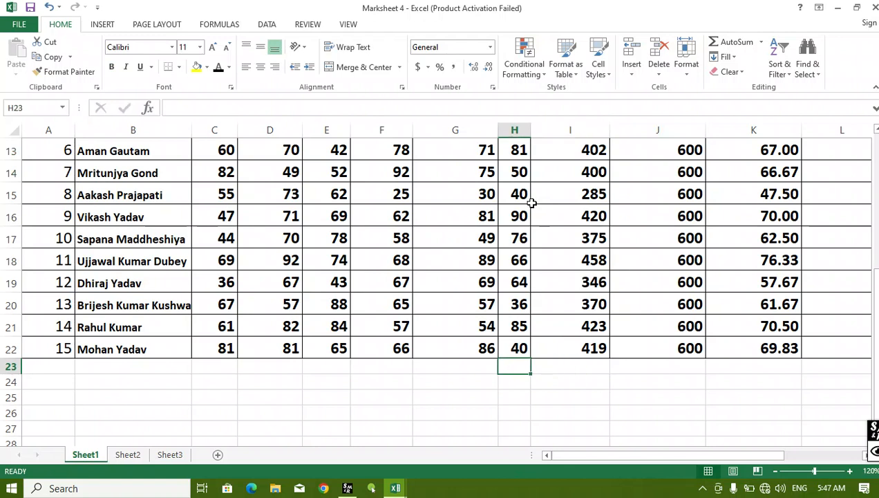
drag(530, 124, 557, 127)
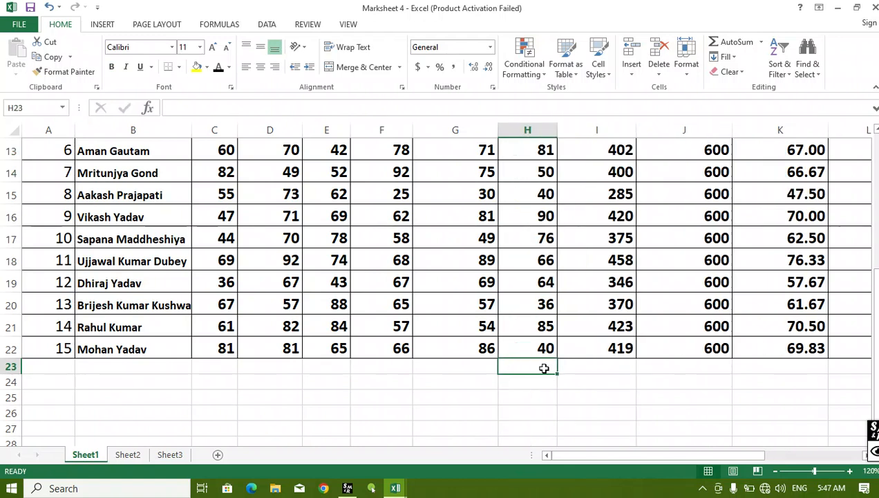
text(M)
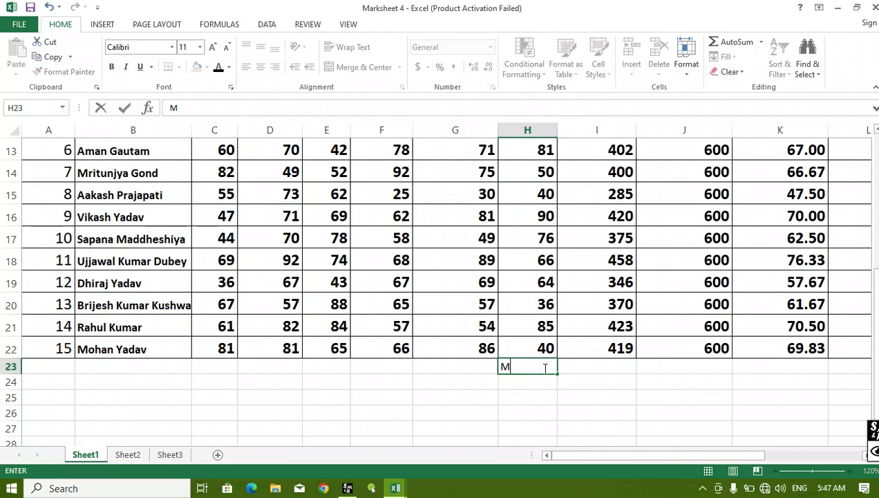
text(ax)
key(Return)
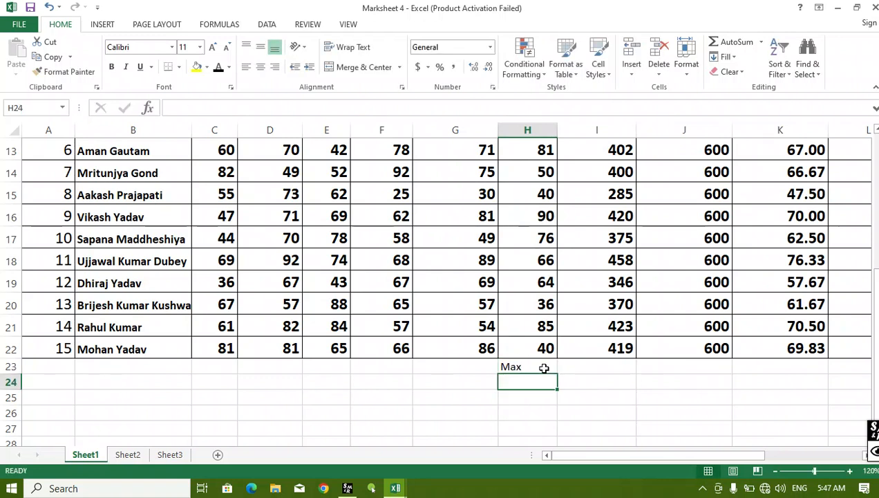
text(Min)
key(Return)
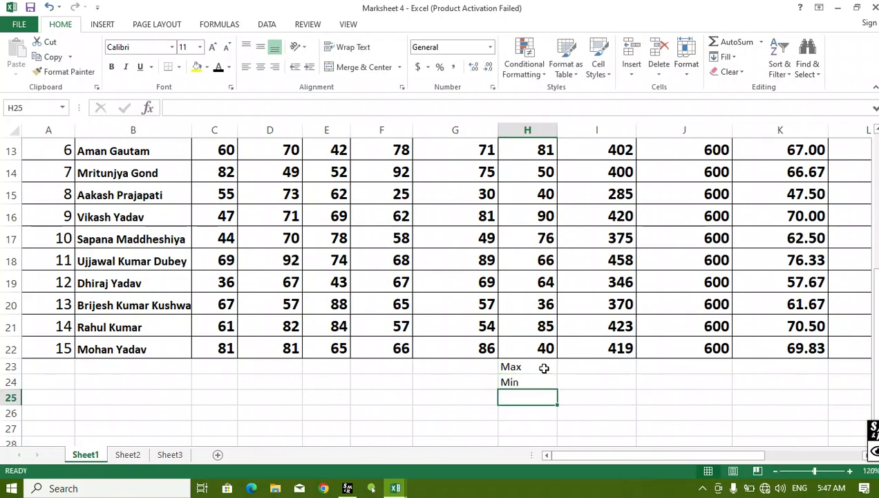
Format the Max and Min cells H23:I24 as bold with font size 16.
drag(544, 369, 601, 382)
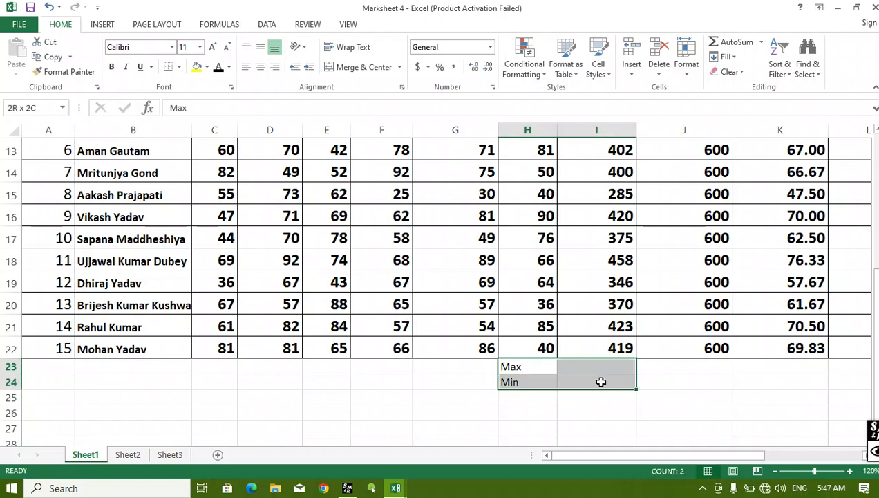
click(111, 67)
click(212, 52)
click(212, 52)
click(212, 51)
click(566, 347)
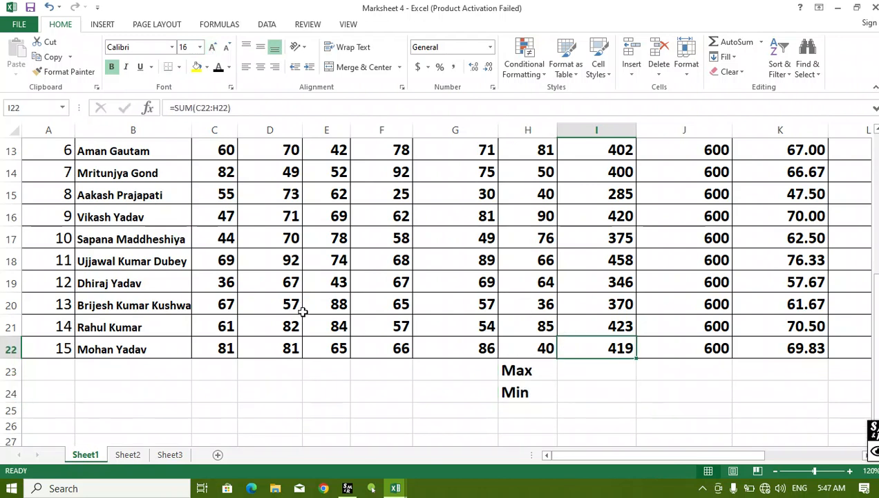
Apply All Borders to the Max and Min block H23:I24.
scroll(395, 277, up, 3)
scroll(586, 224, down, 2)
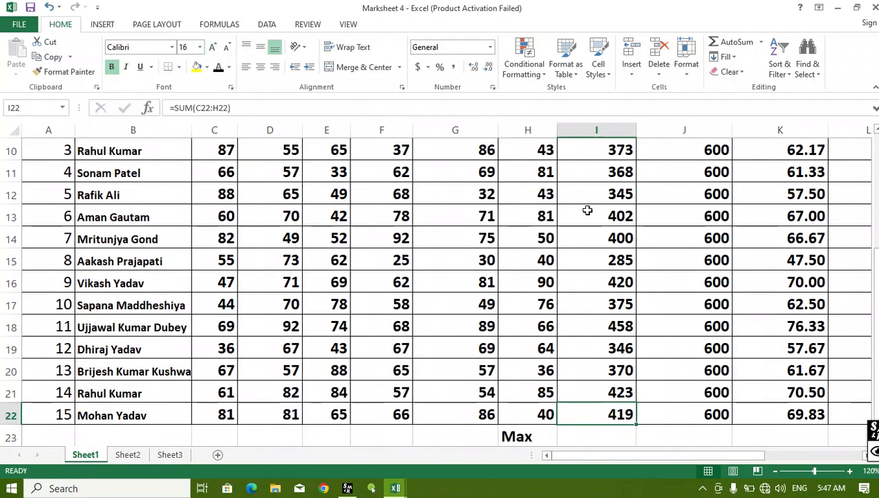
scroll(598, 325, down, 1)
drag(526, 364, 609, 396)
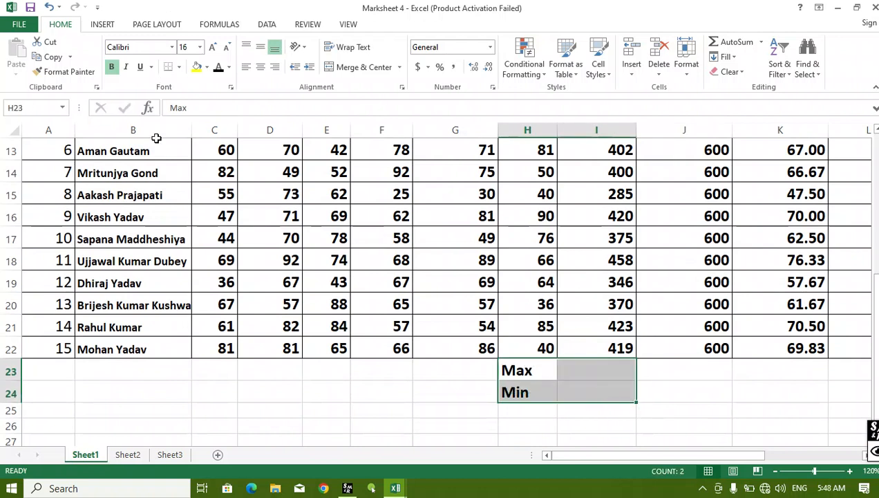
click(179, 67)
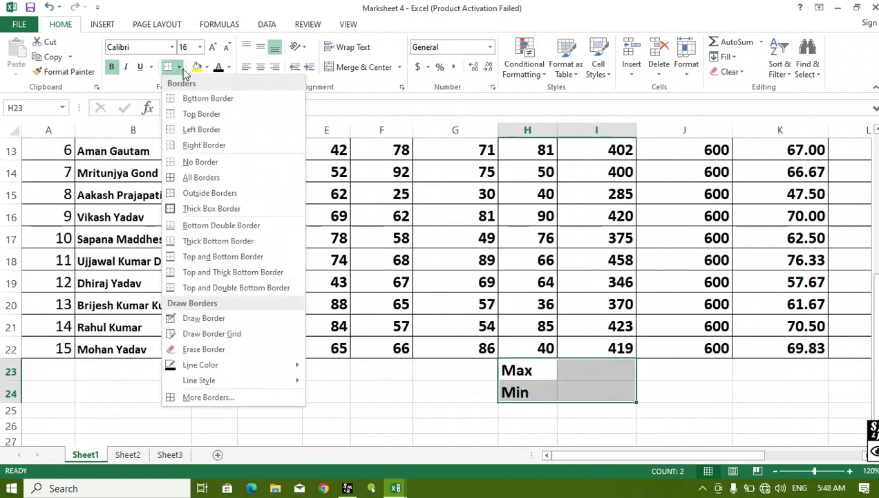
click(170, 177)
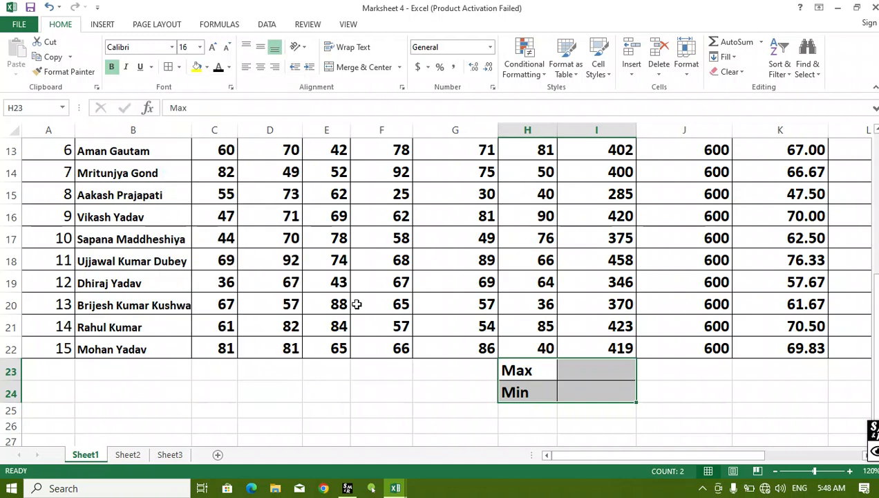
Enter the formula =MAX(I8:I22) in I23 to calculate the highest obtained mark.
click(534, 370)
click(586, 369)
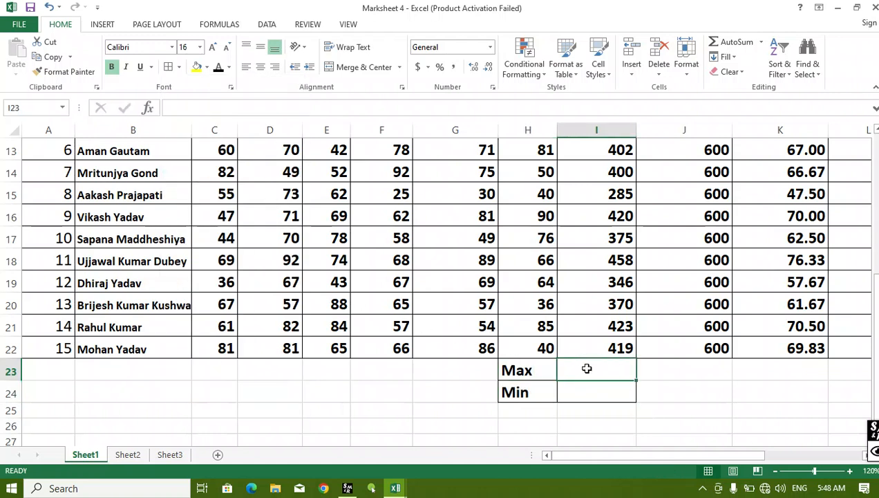
text(=)
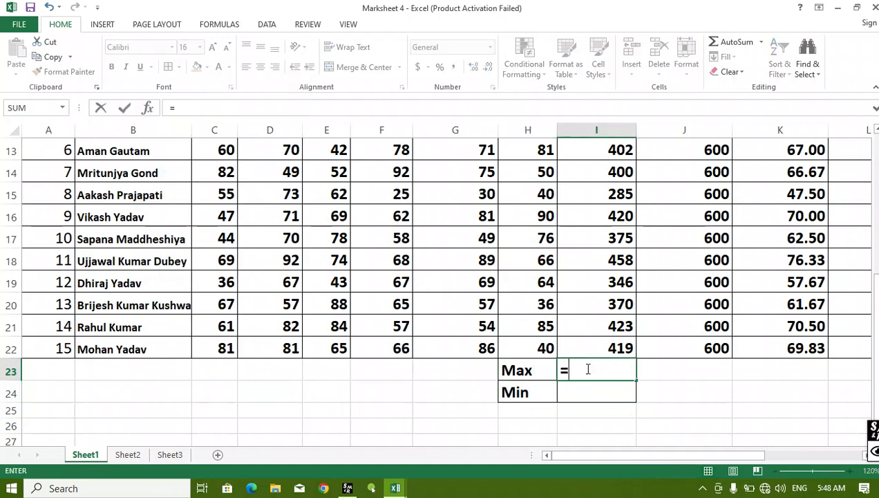
text(max)
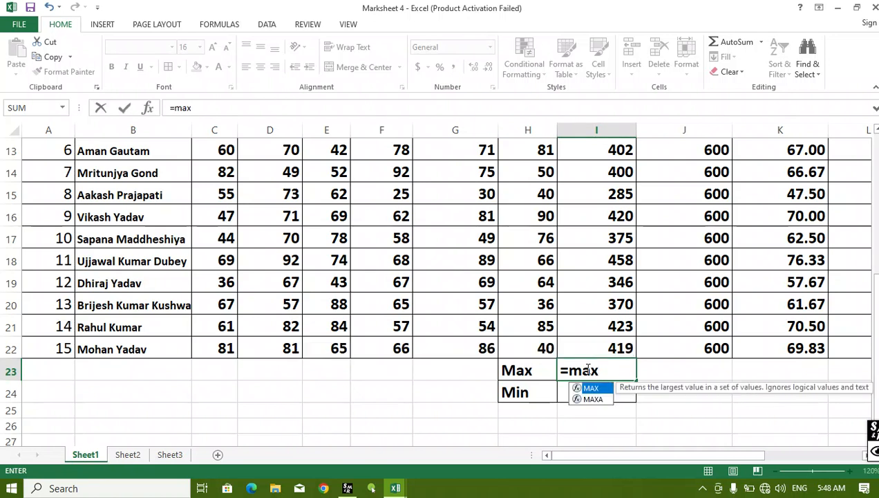
text(()
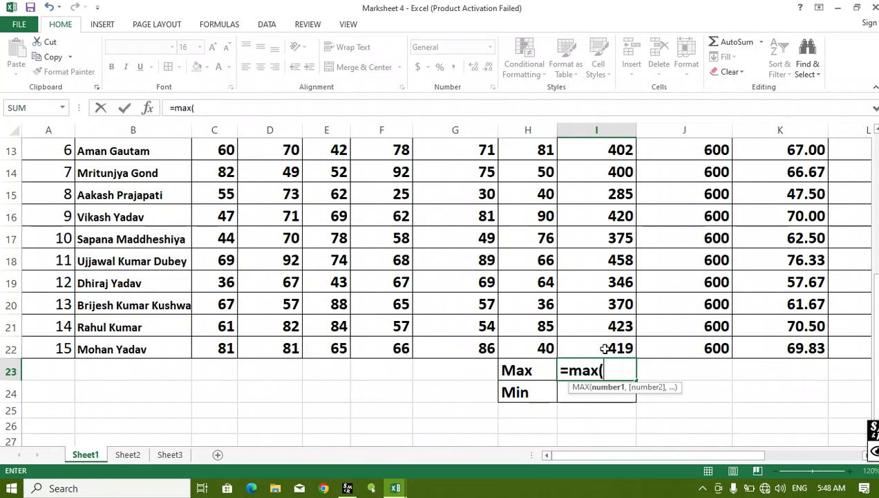
scroll(616, 359, up, 1)
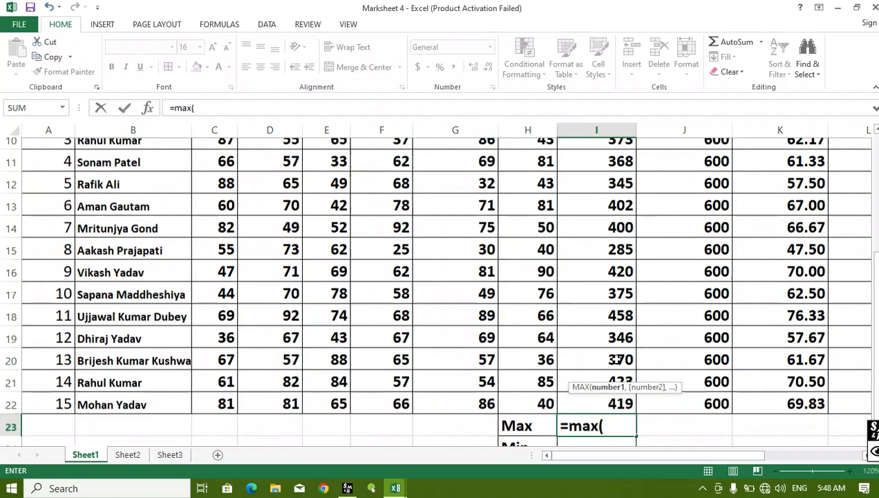
scroll(616, 359, up, 2)
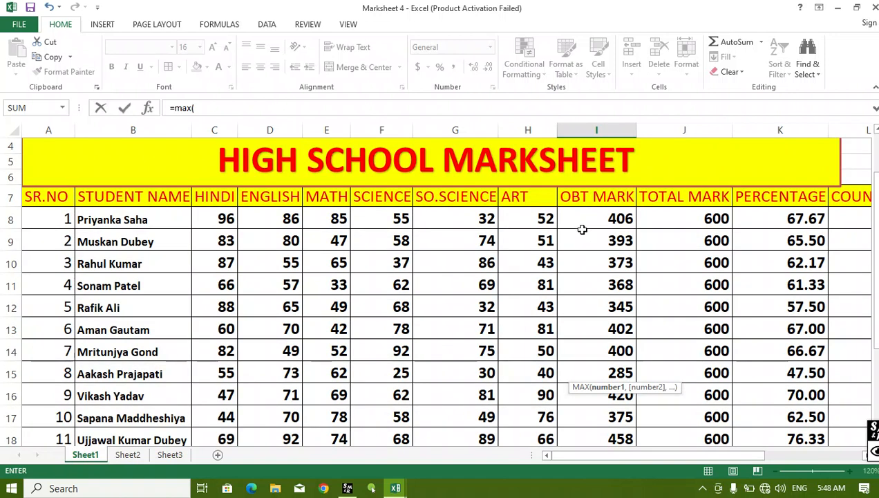
drag(581, 219, 606, 366)
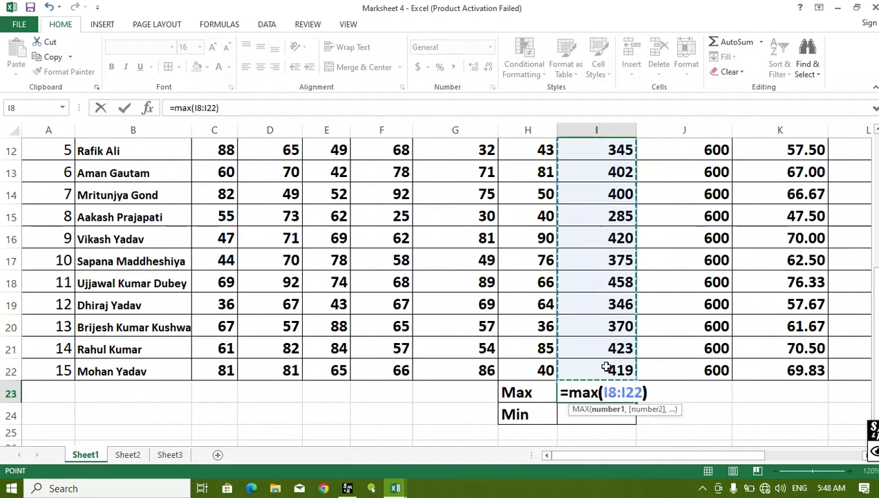
text())
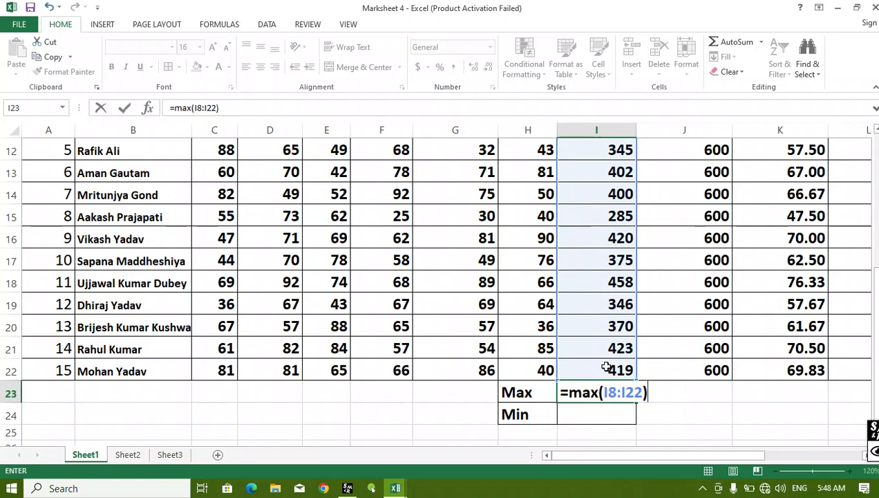
key(Return)
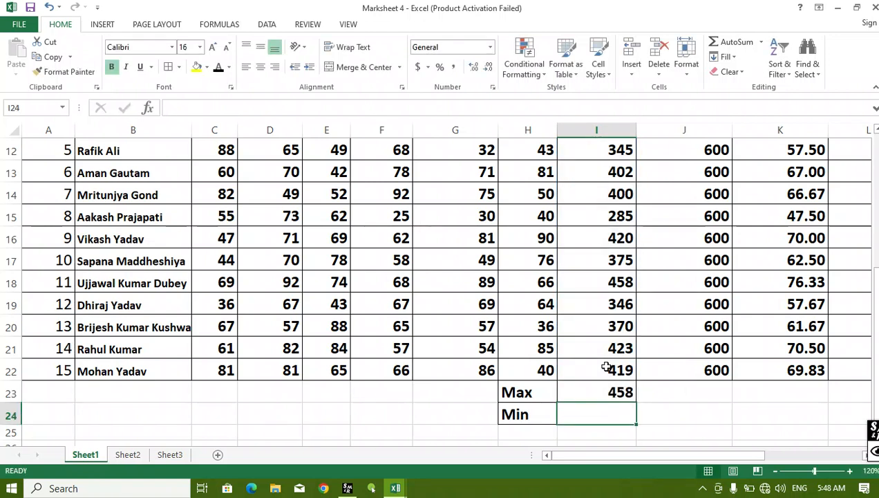
click(572, 387)
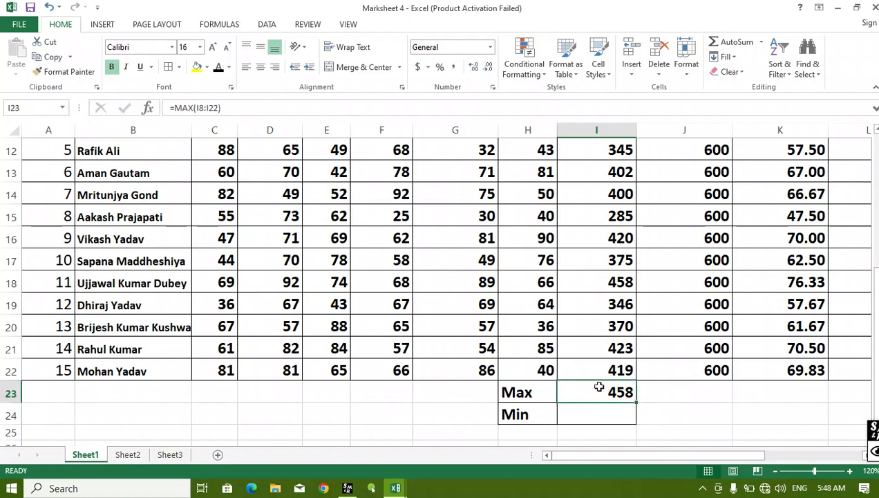
scroll(447, 387, up, 3)
scroll(284, 249, down, 4)
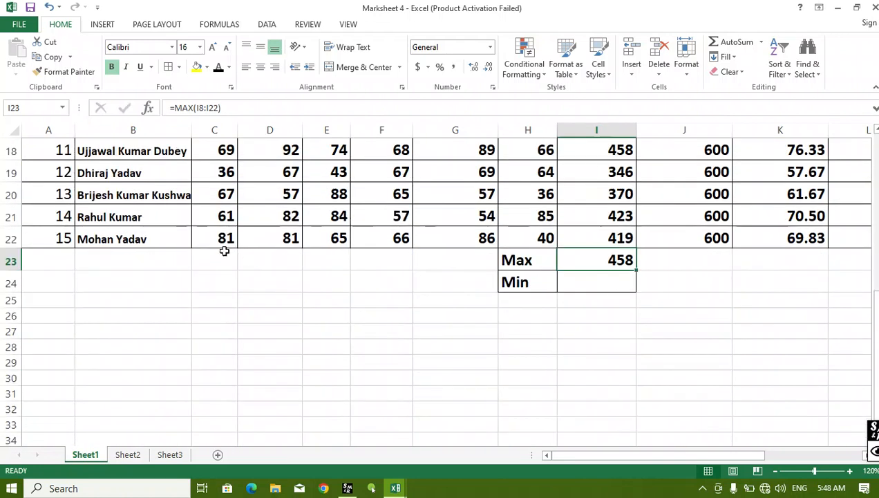
scroll(225, 250, up, 4)
scroll(236, 290, down, 2)
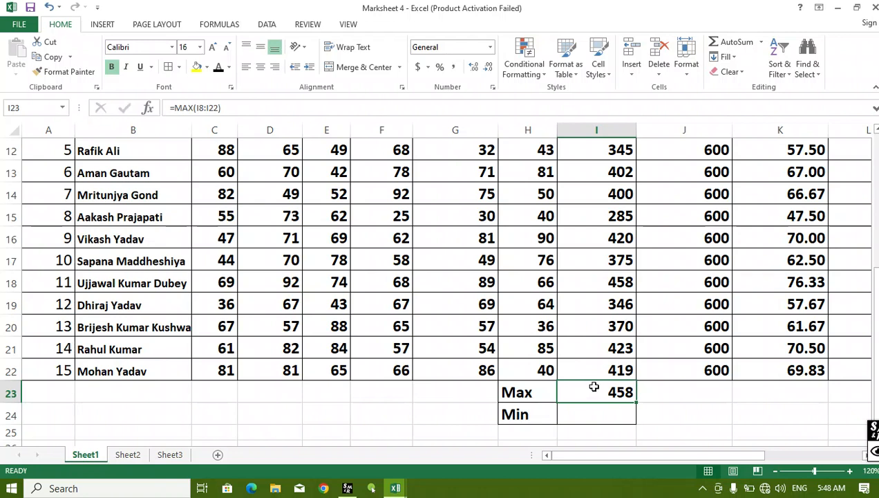
Enter the formula =MIN(I8:I22) in I24 to calculate the lowest obtained mark.
click(526, 414)
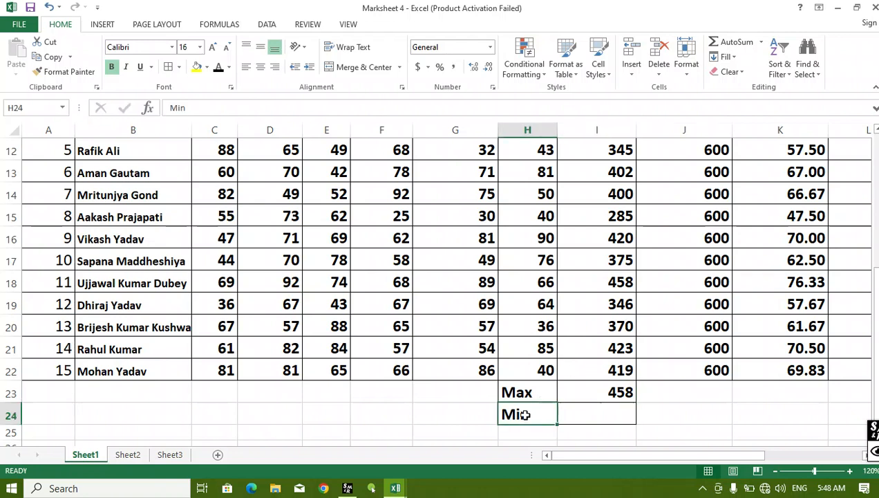
click(584, 407)
text(=)
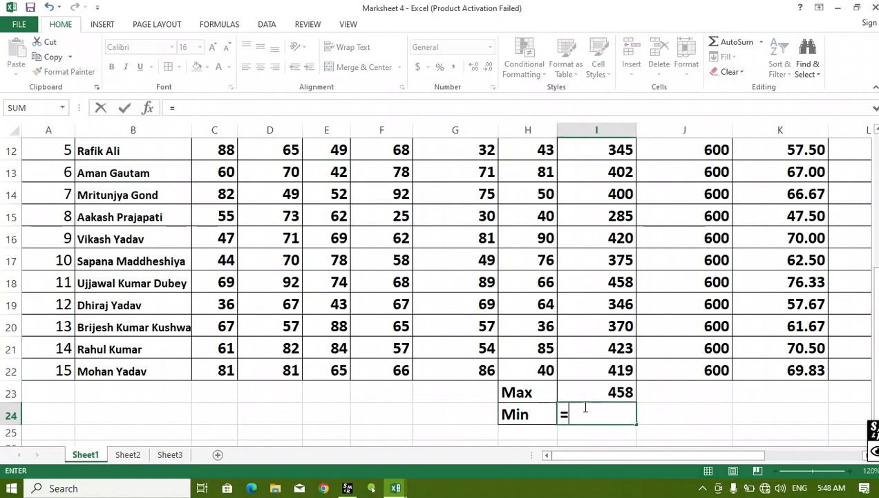
text(mi)
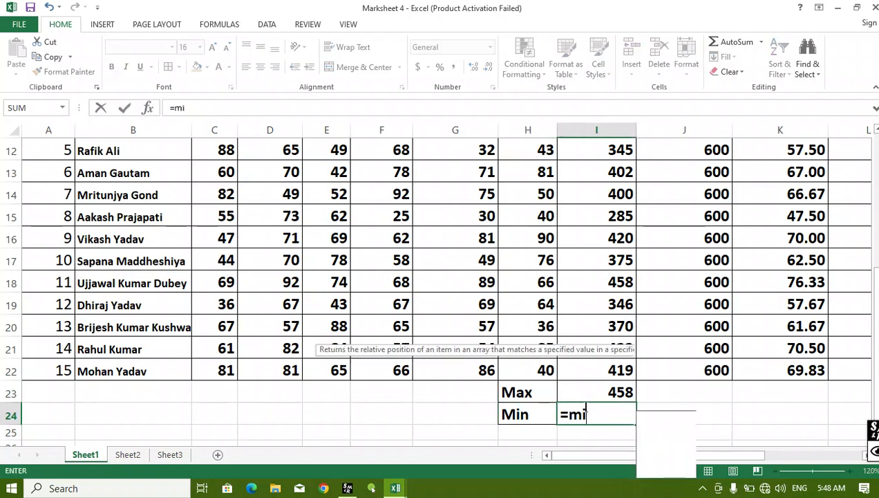
text(n()
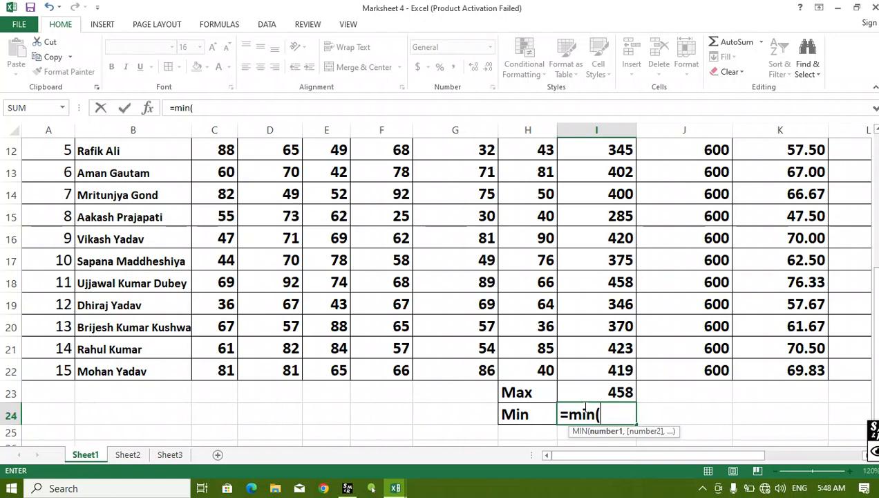
scroll(622, 365, up, 3)
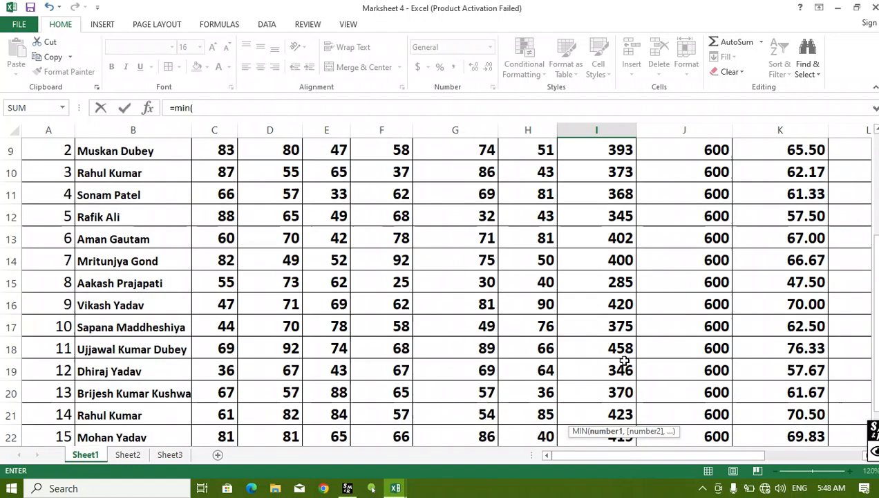
drag(595, 234, 618, 392)
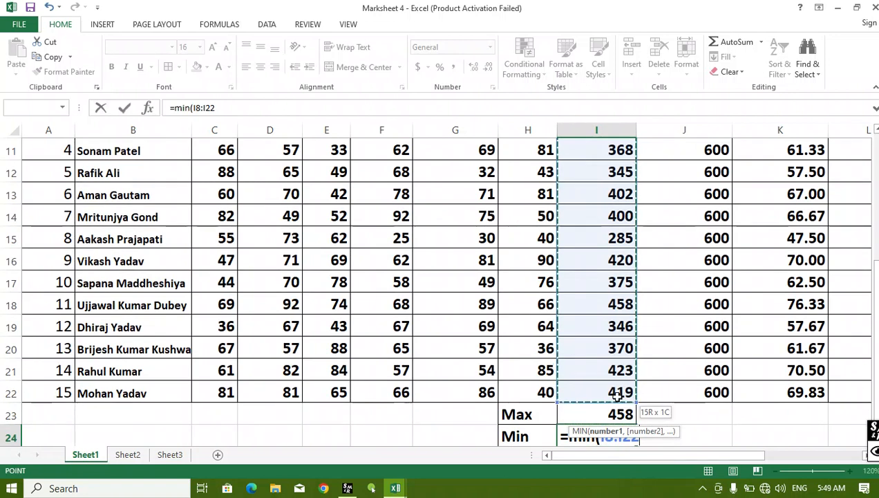
scroll(712, 416, down, 1)
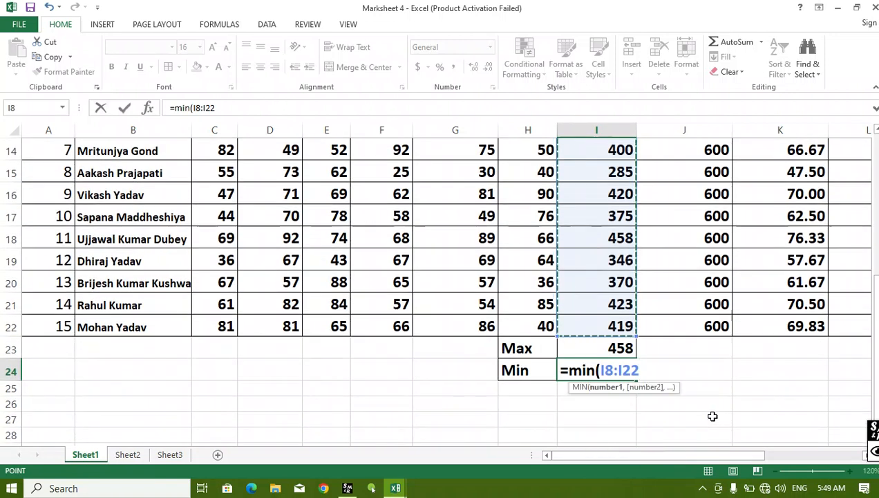
text())
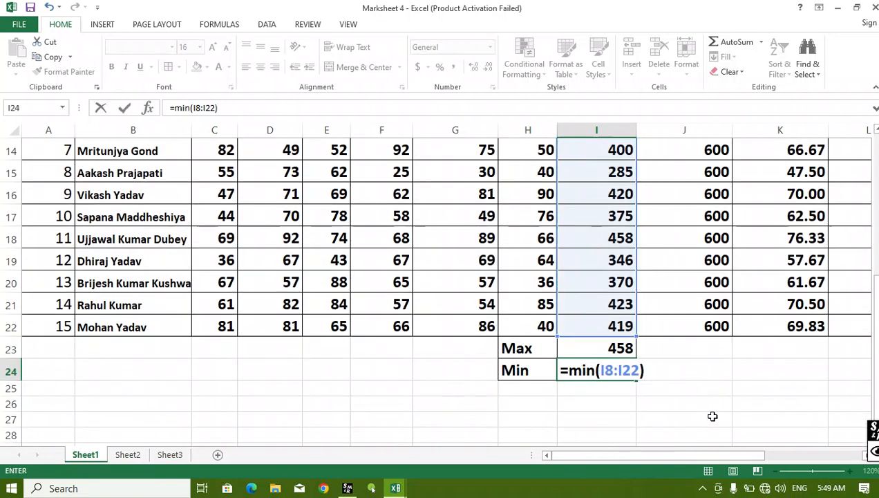
key(Return)
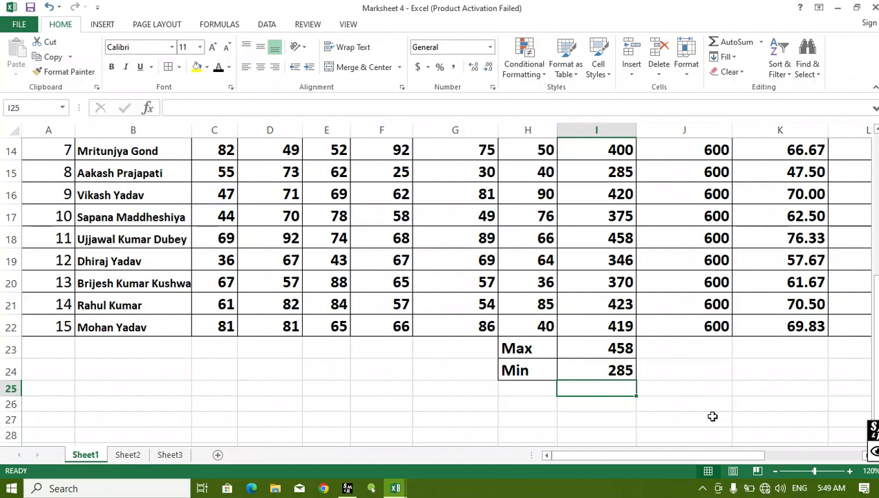
scroll(593, 243, up, 4)
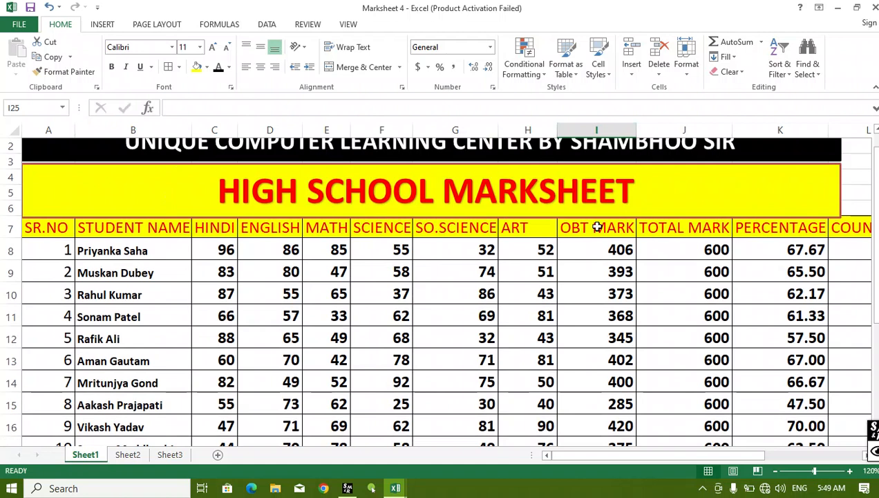
scroll(488, 252, down, 3)
drag(648, 455, 710, 456)
scroll(669, 395, up, 3)
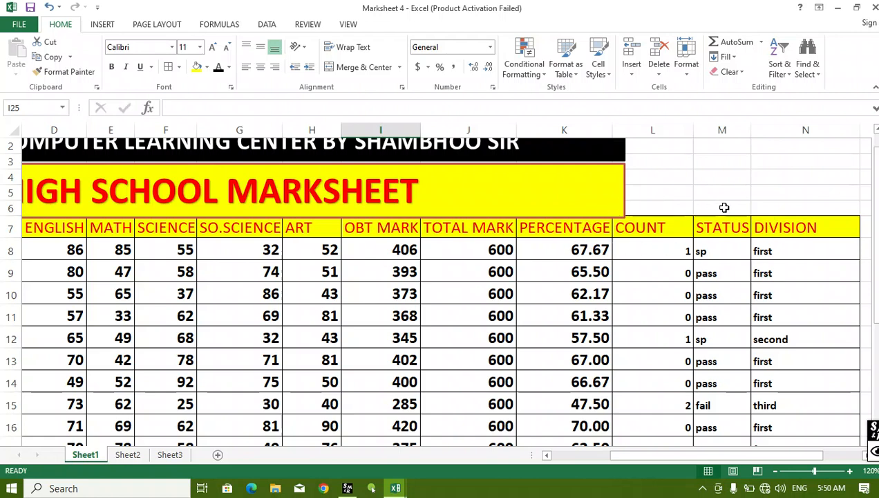
drag(875, 435, 682, 398)
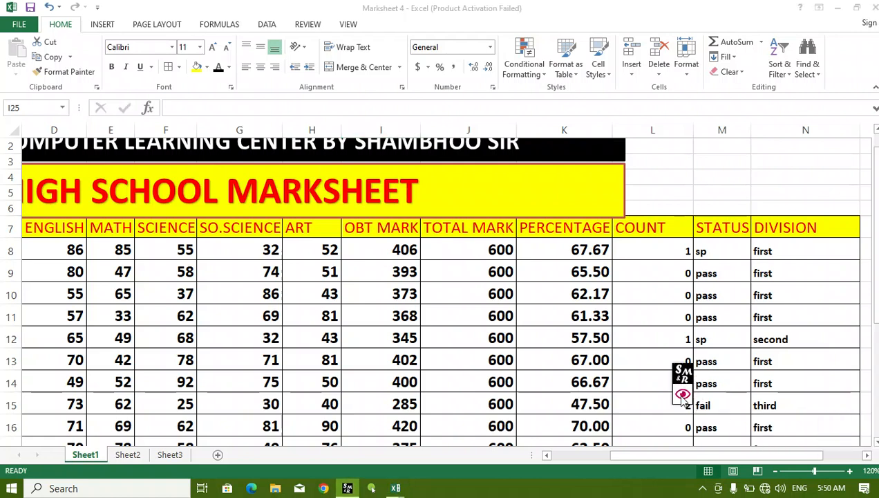
click(682, 398)
click(810, 396)
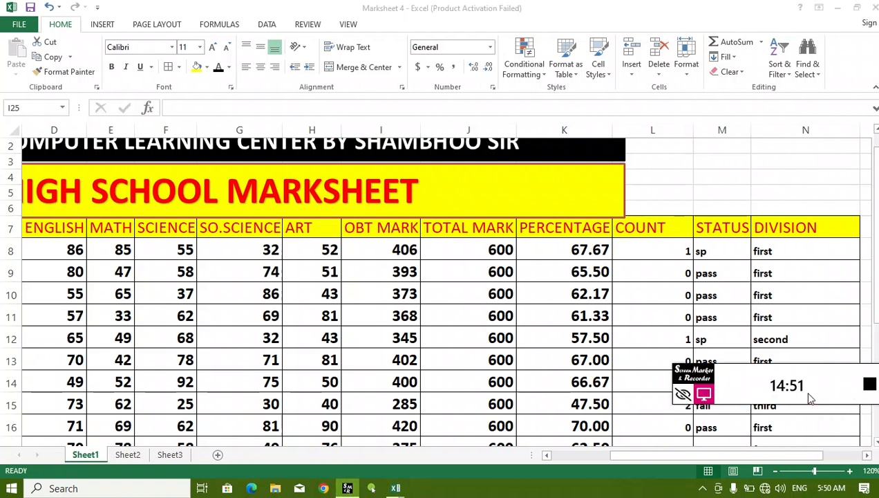